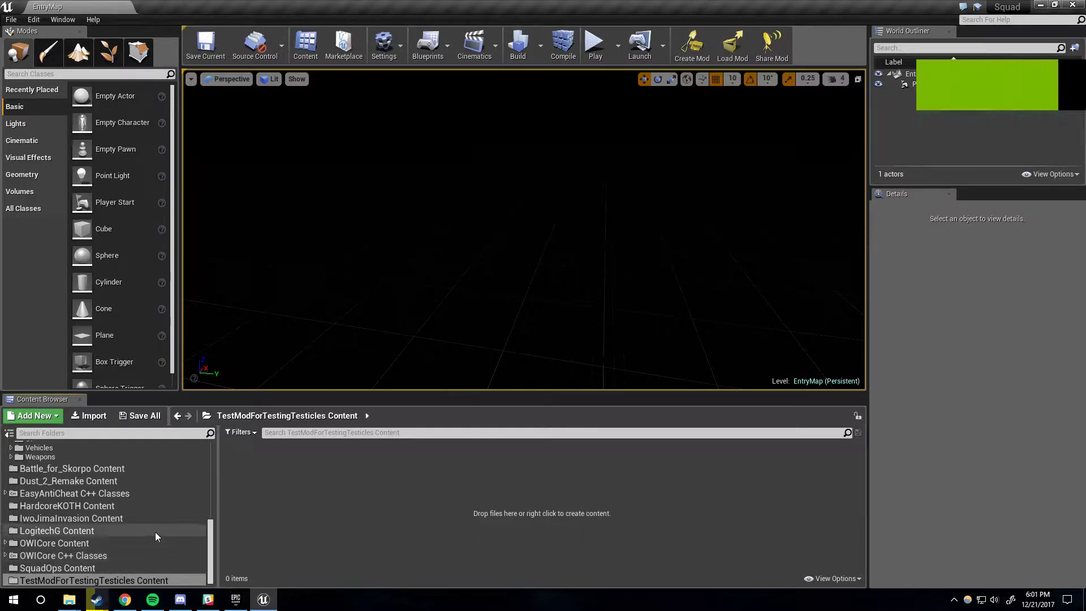
Show the root Content folder's 22 subfolders, from AdvancedBulletDecals to Weapons.
scroll(155, 532, up, 5)
scroll(158, 529, up, 2)
scroll(157, 528, down, 10)
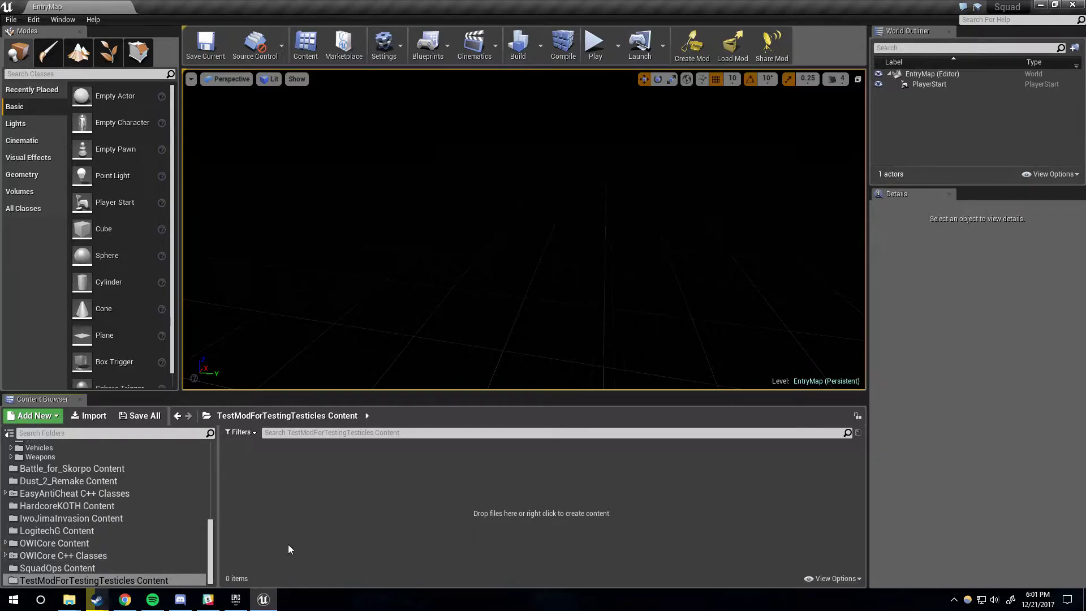
scroll(195, 524, up, 9)
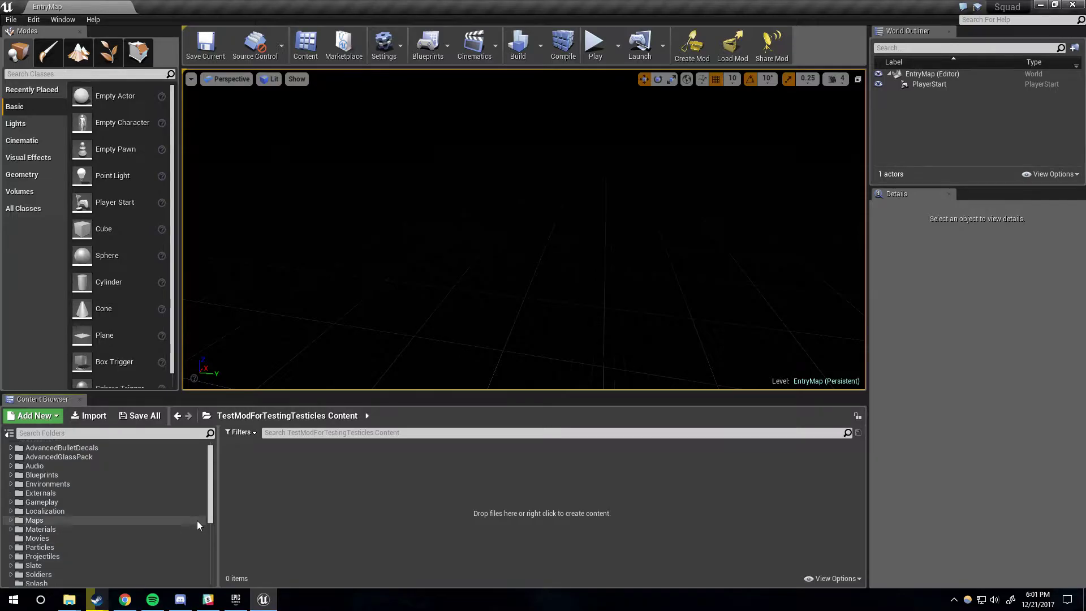
scroll(197, 521, down, 8)
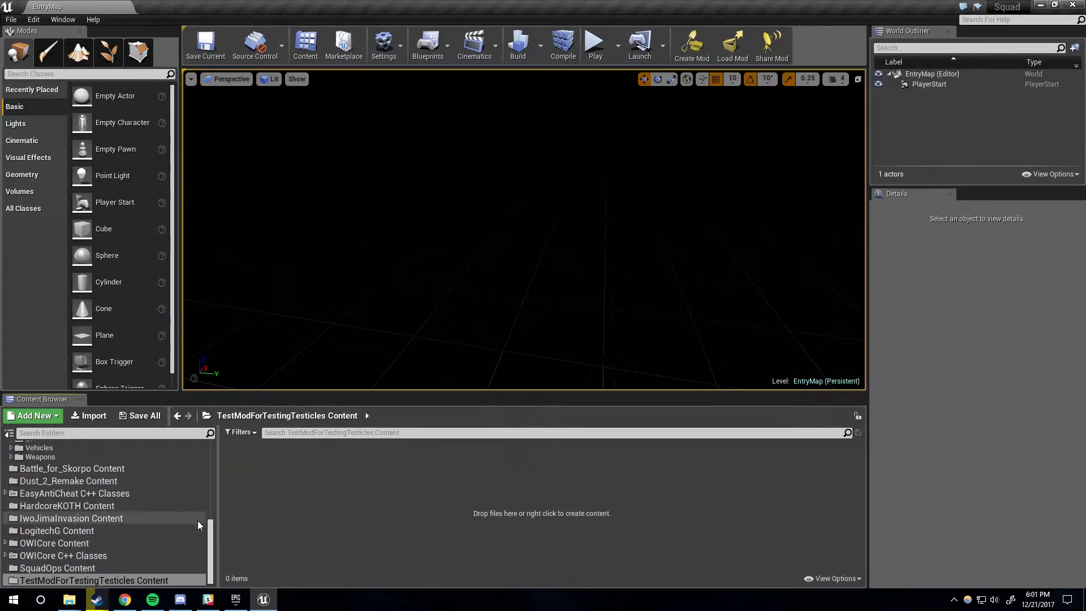
scroll(176, 536, up, 5)
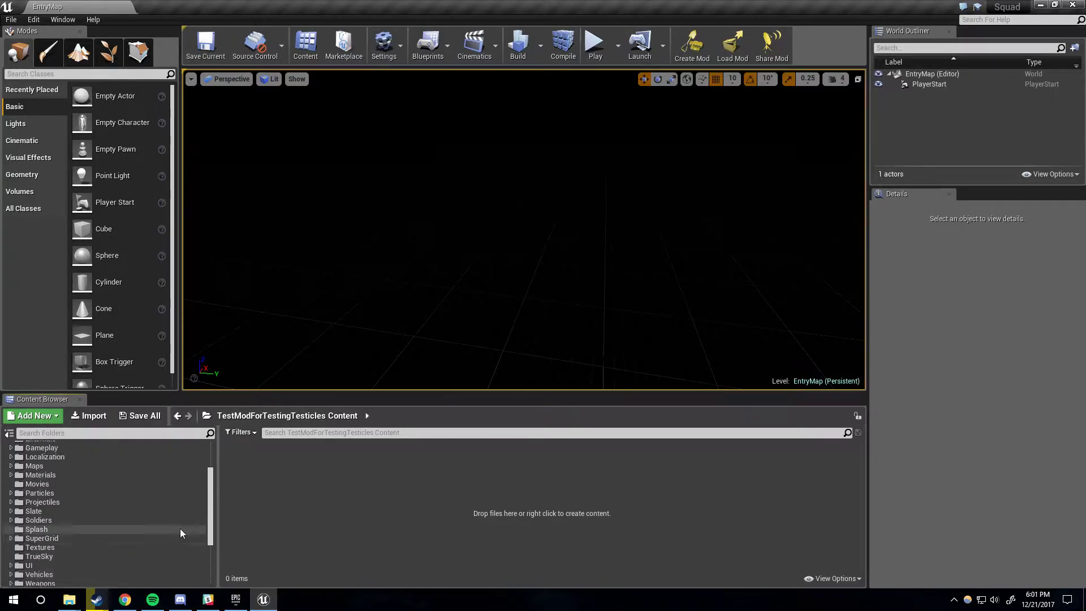
scroll(79, 507, up, 3)
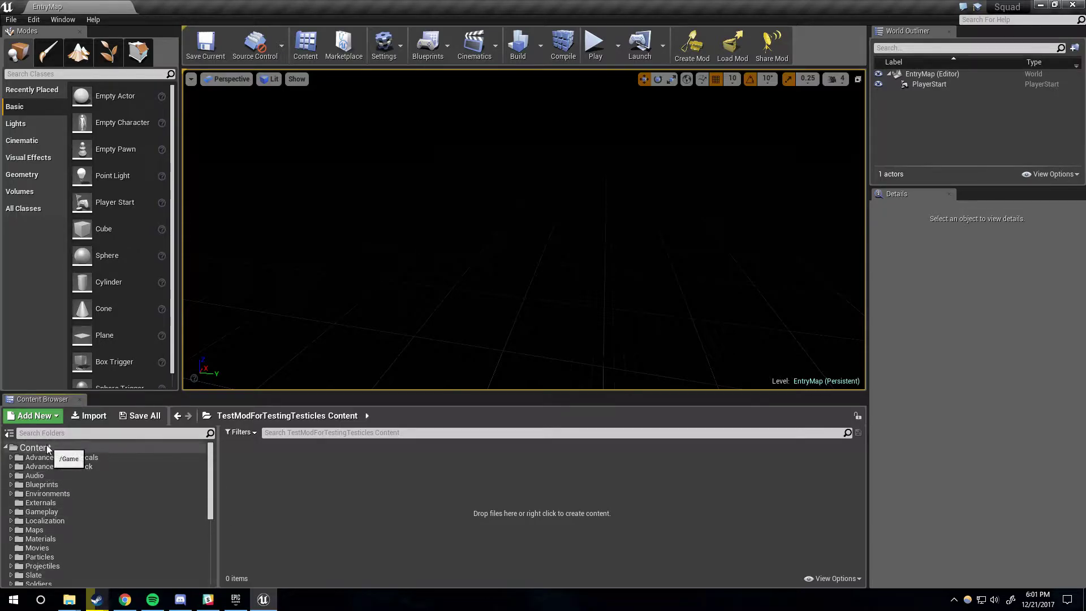
click(48, 449)
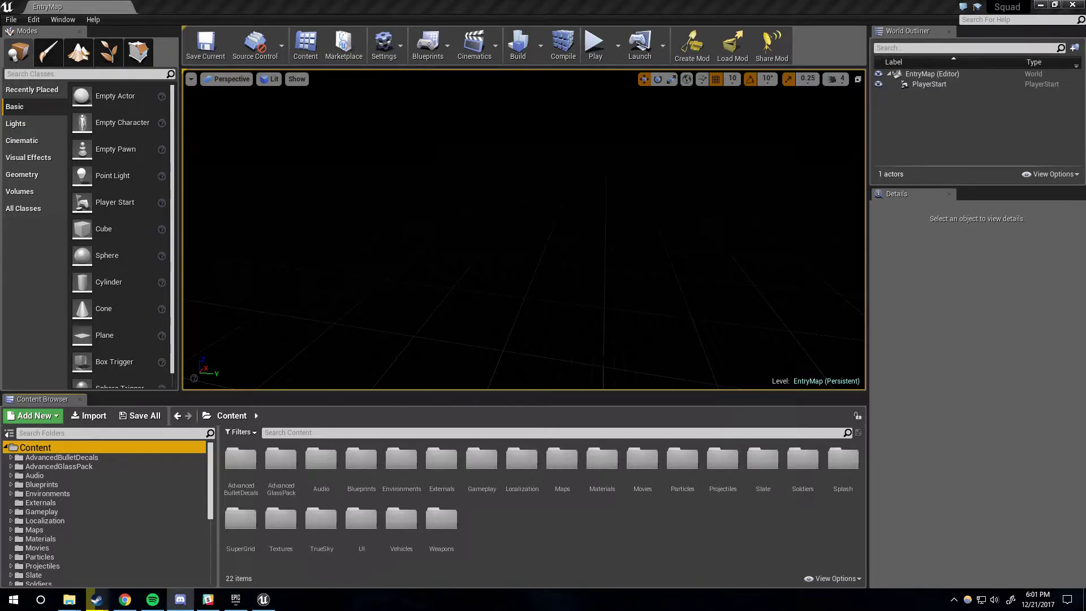
Check the Squad project folder in File Explorer, then return to the Unreal editor.
click(648, 542)
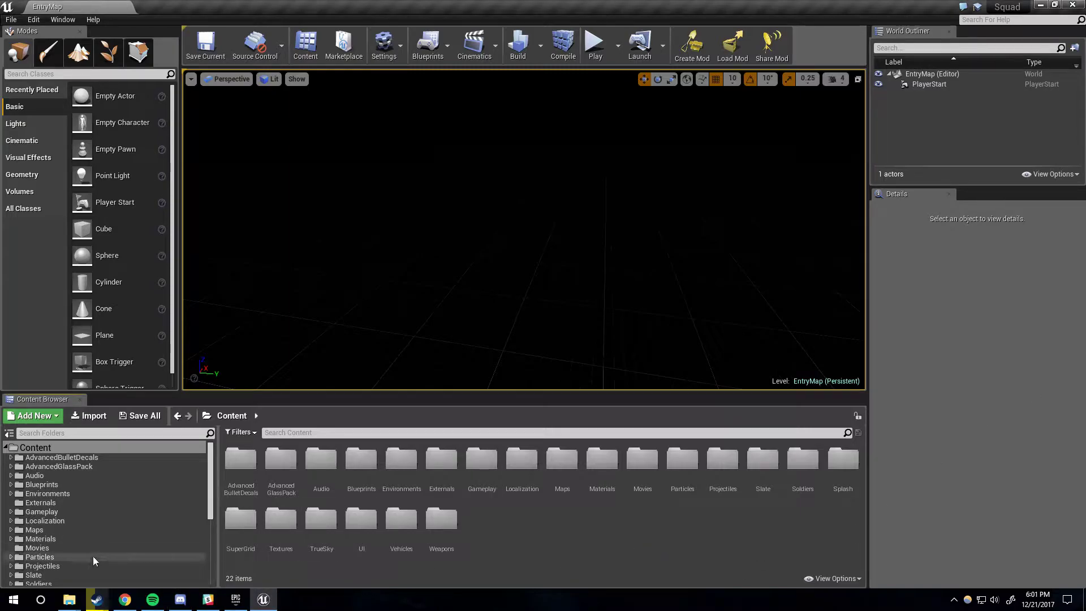
mouse_move(69, 598)
click(187, 546)
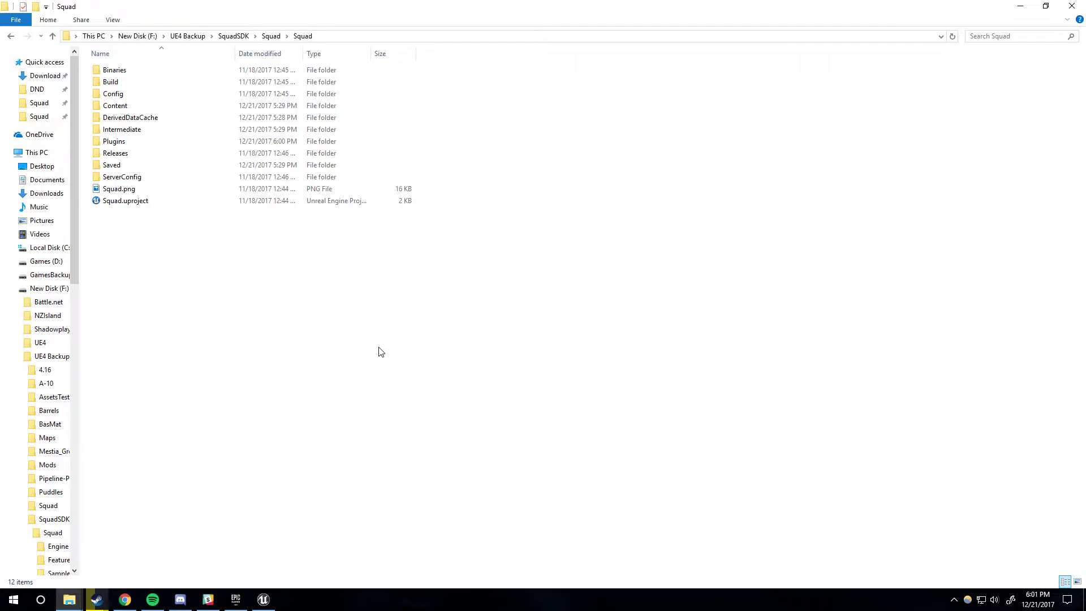
click(263, 599)
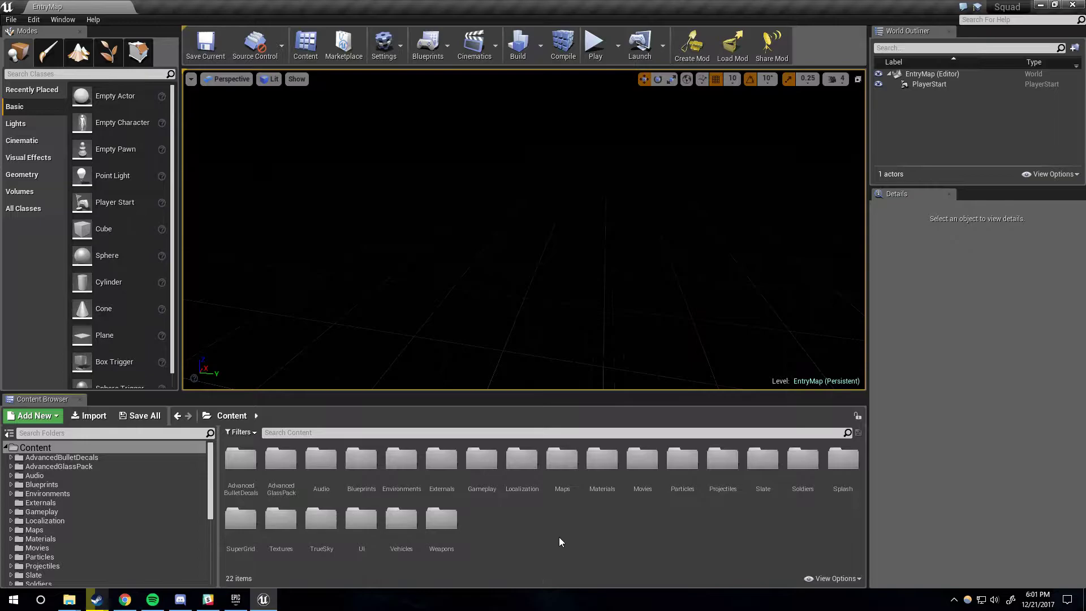
Scroll through the Content folder tree, including Particles, Soldiers, Vehicles and Weapons.
scroll(189, 524, down, 3)
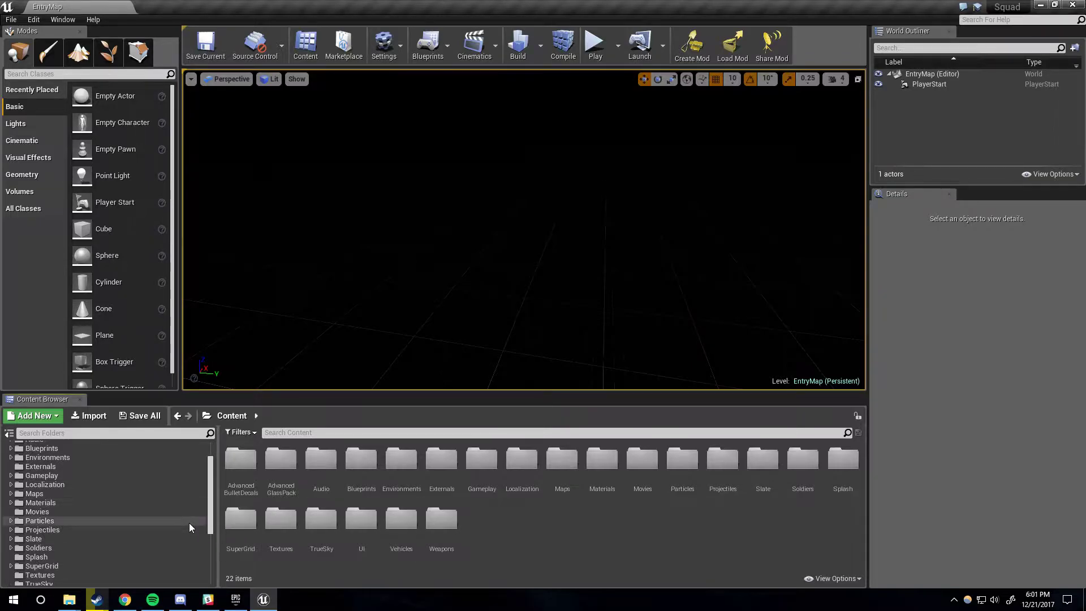
scroll(190, 523, up, 3)
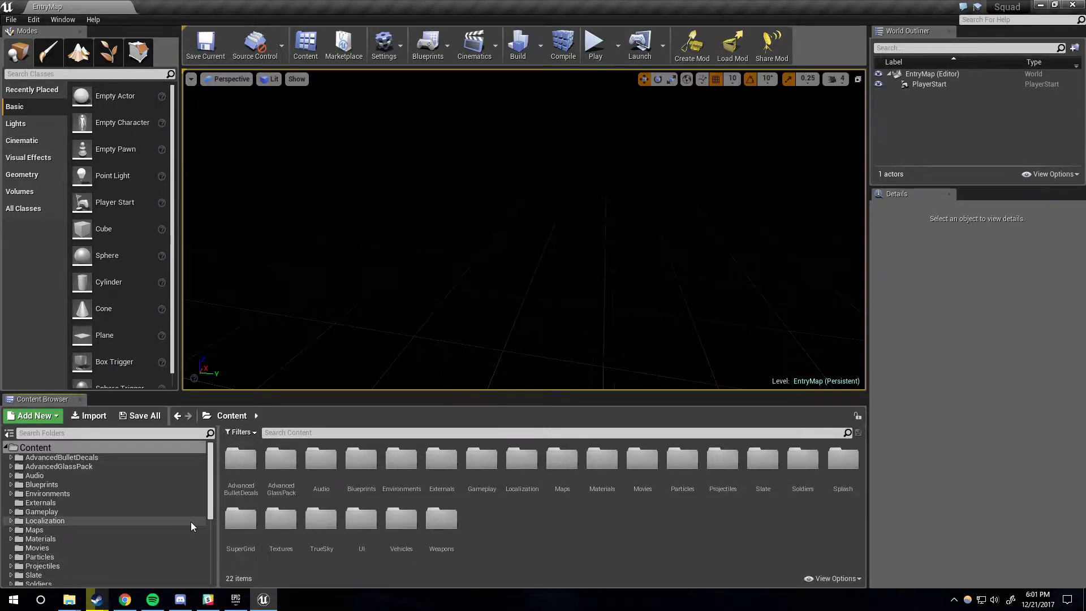
scroll(192, 514, down, 3)
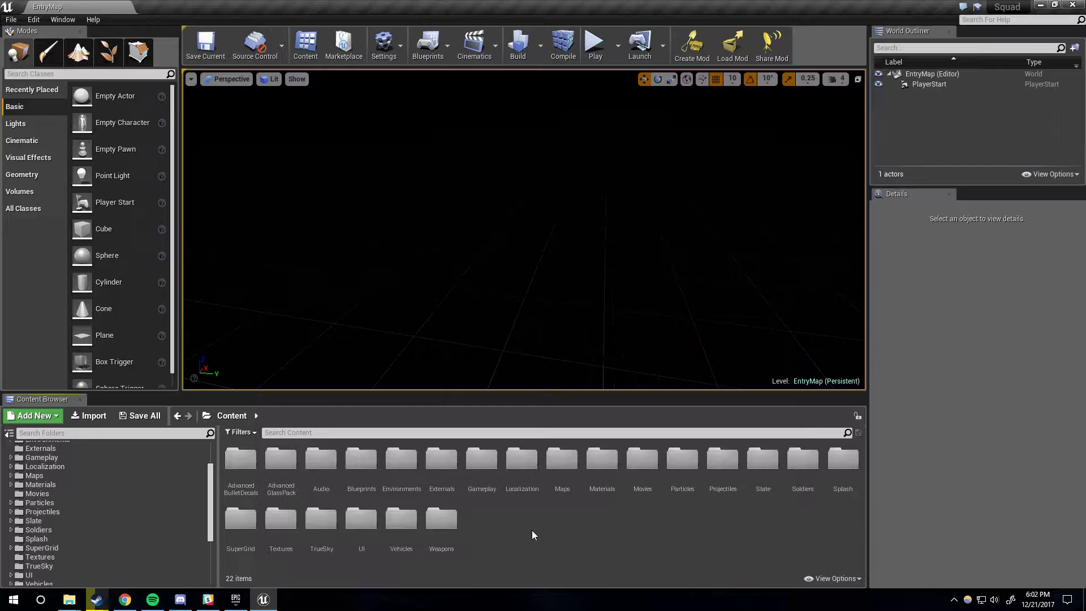
scroll(158, 532, up, 3)
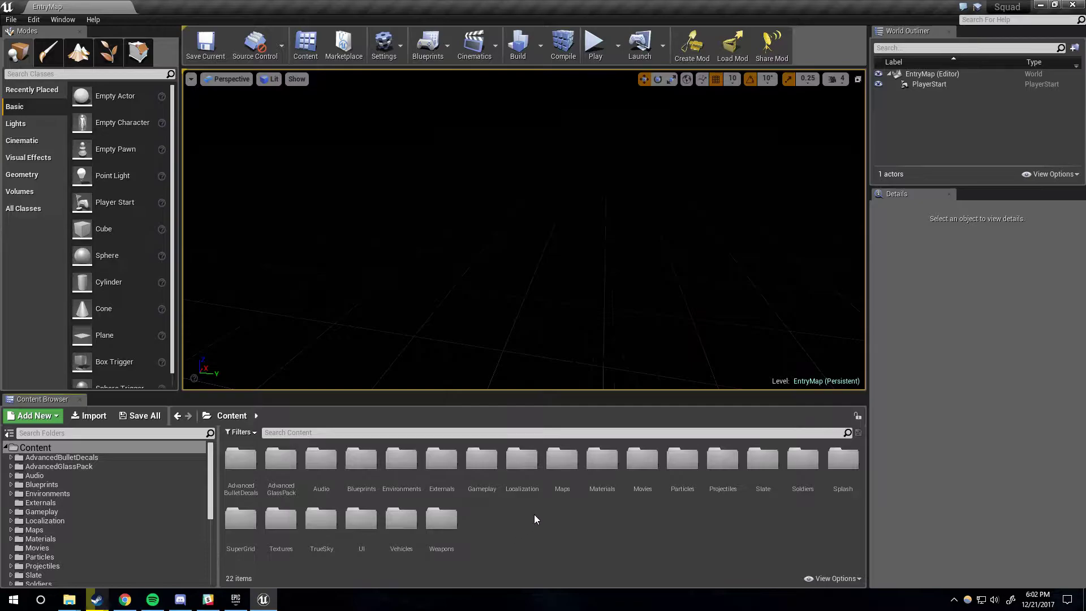
double_click(687, 460)
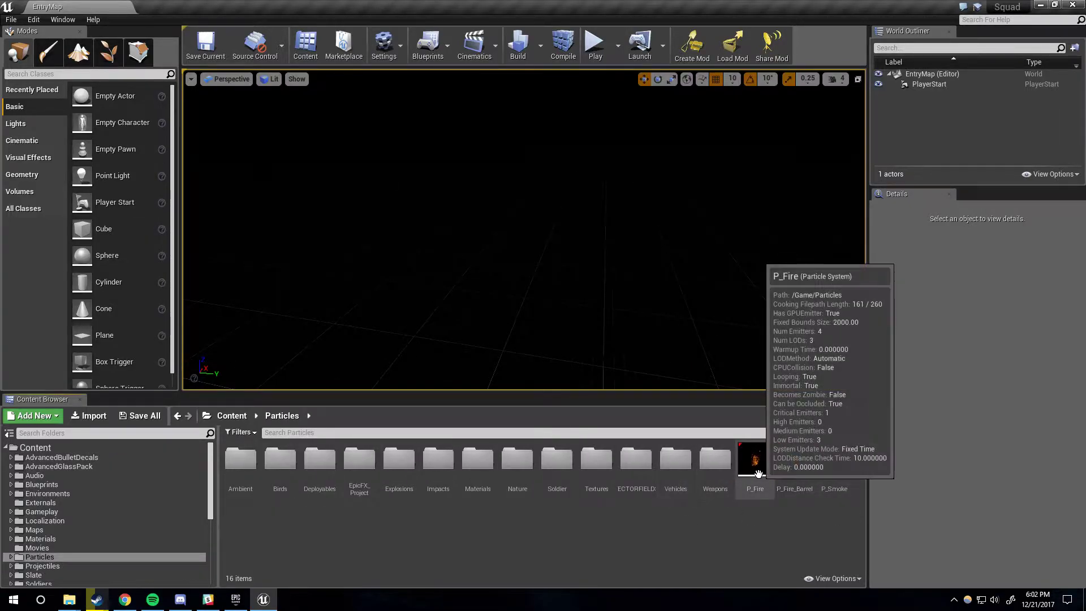
click(235, 416)
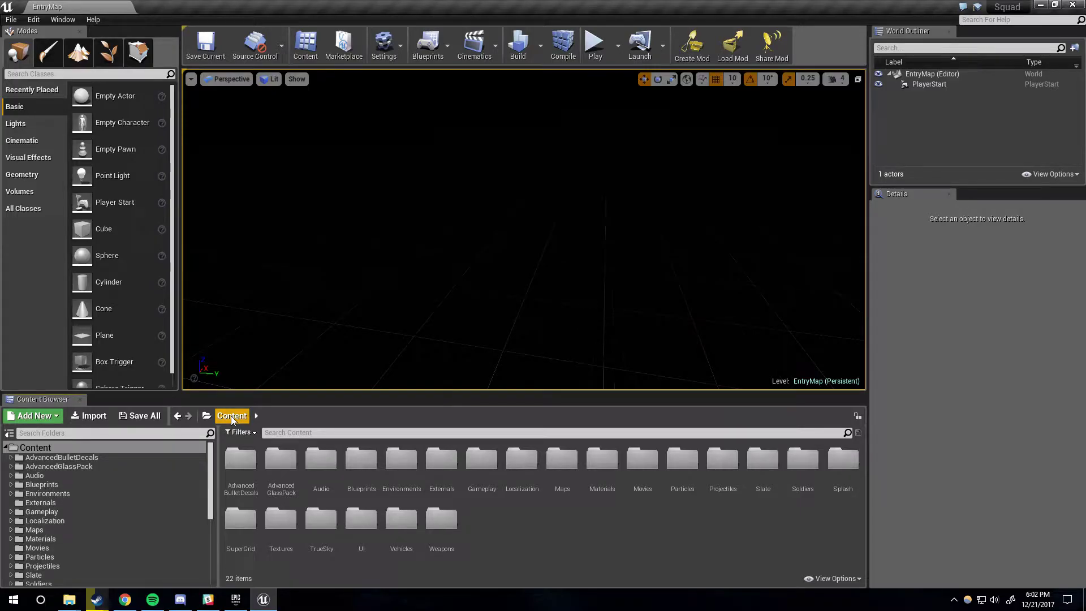
Open Environments > Military and show PortableToilet's references in the Reference Viewer.
click(399, 470)
double_click(398, 470)
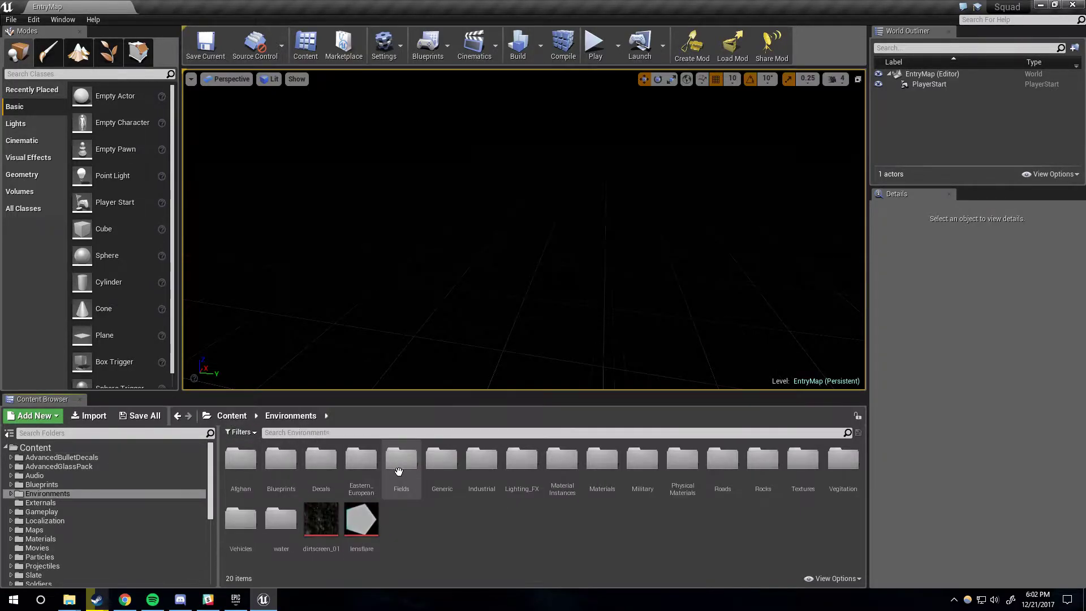
double_click(643, 461)
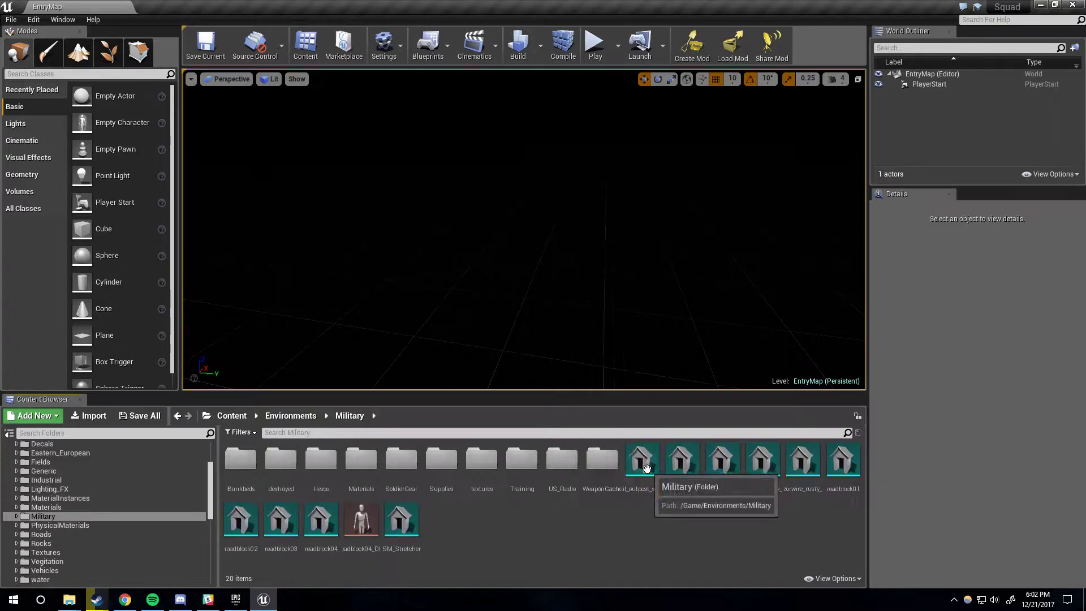
click(686, 472)
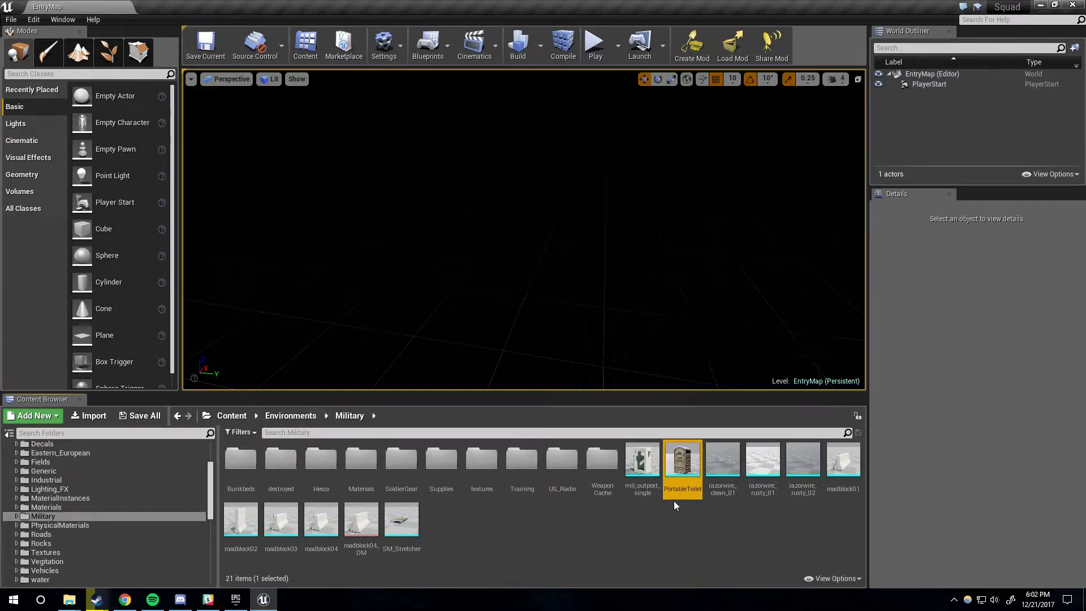
right_click(676, 491)
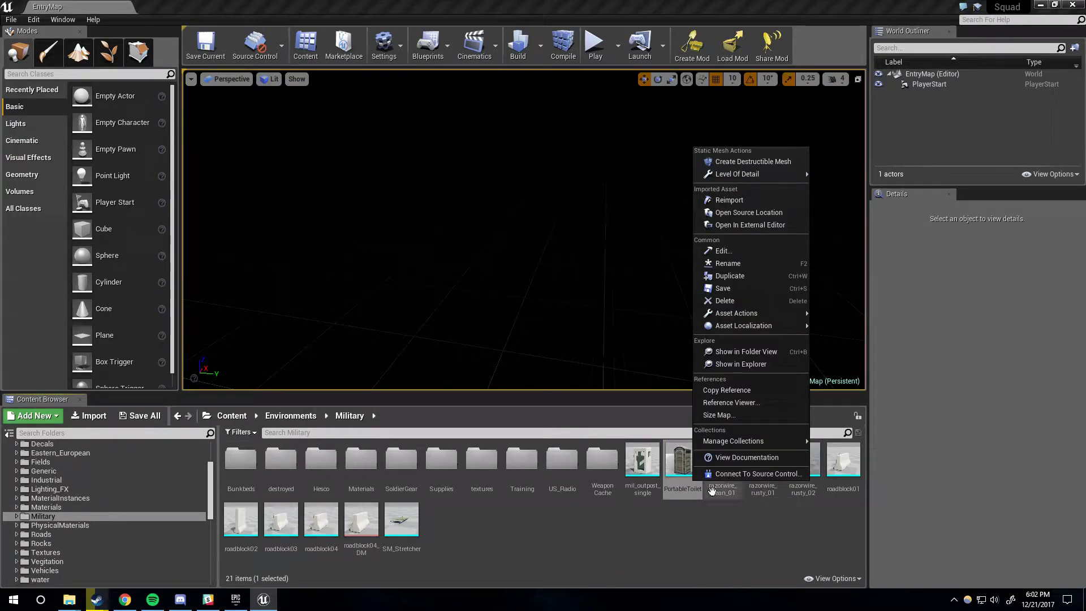
click(731, 402)
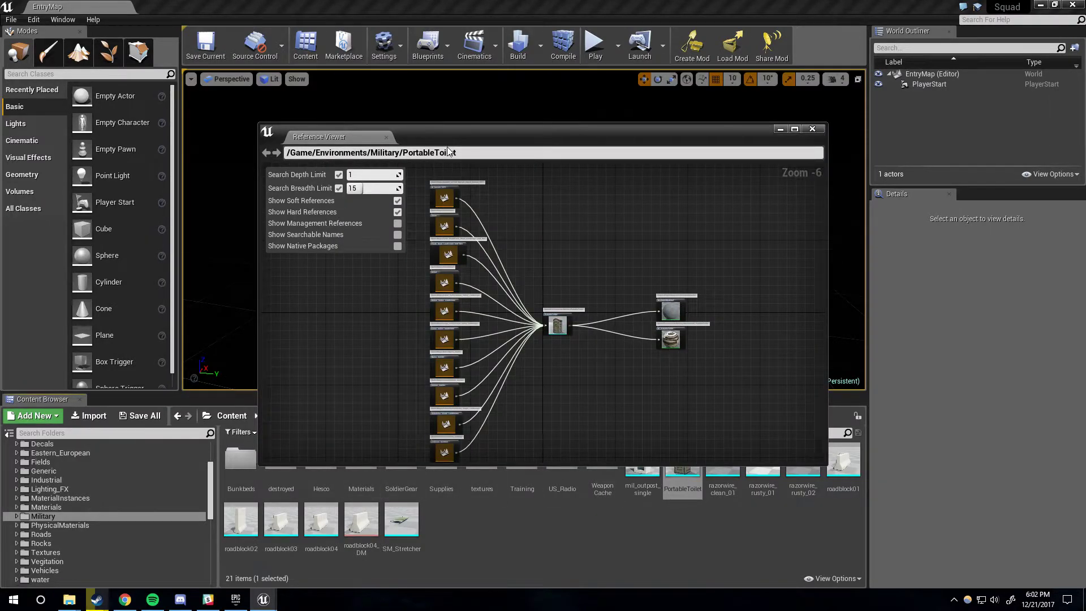
Inspect the /Game/Environments/Military/PortableToilet path shown in the Reference Viewer.
drag(288, 154, 314, 148)
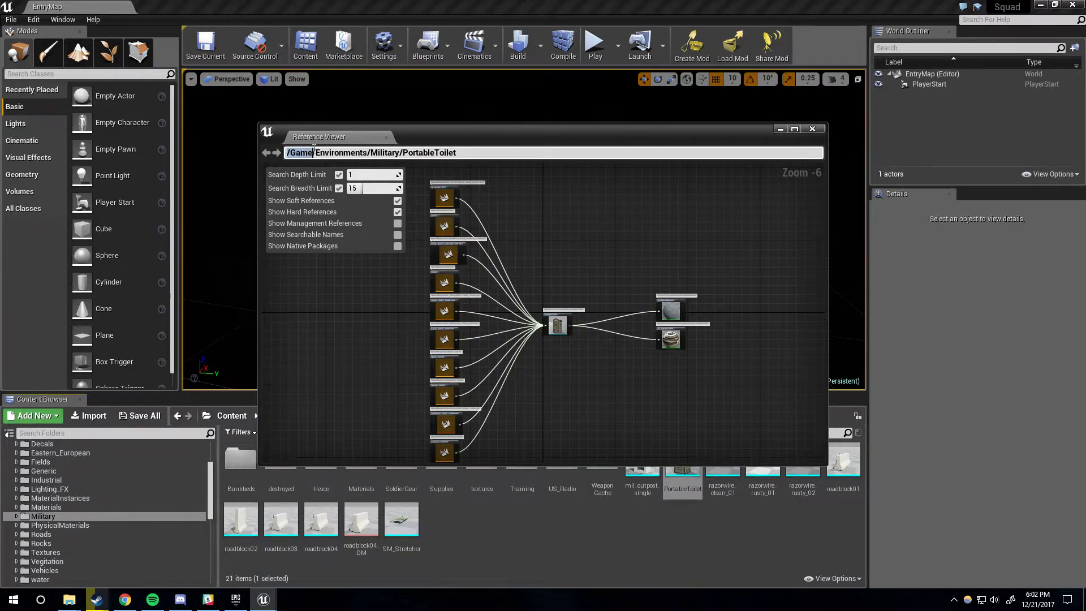
click(314, 149)
key(ctrl+shift+Left)
key(ctrl+shift+Left)
key(ctrl+shift+Left)
key(ctrl+shift+Left)
key(ctrl+shift+Left)
key(ctrl+shift+Left)
key(ctrl+shift+Left)
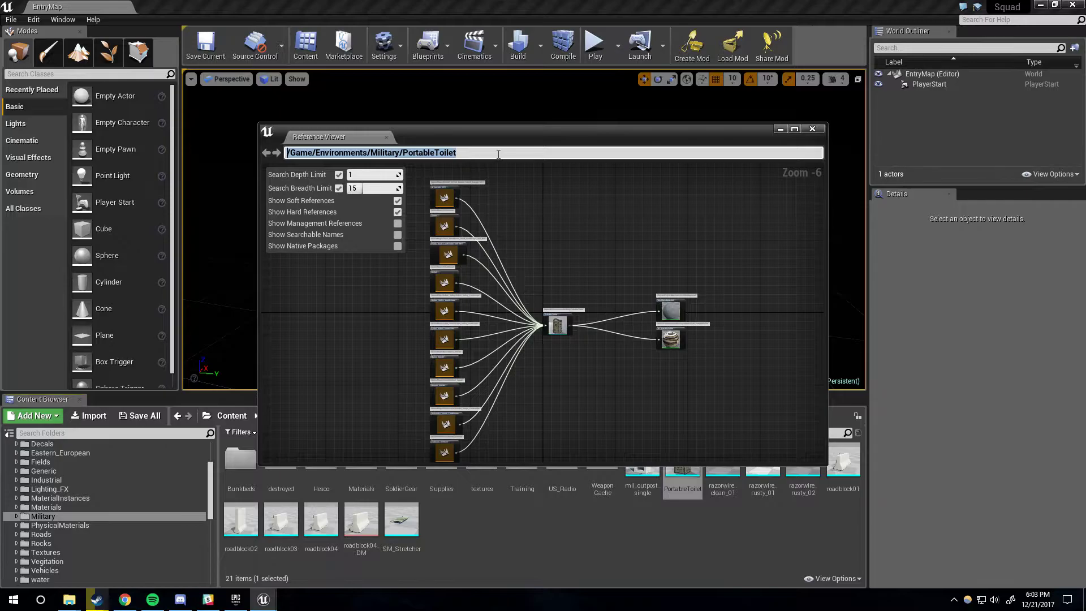
click(498, 154)
Frame the graph to show referencing maps such as Al Basrah City, Chora and Fools Road.
scroll(568, 364, up, 2)
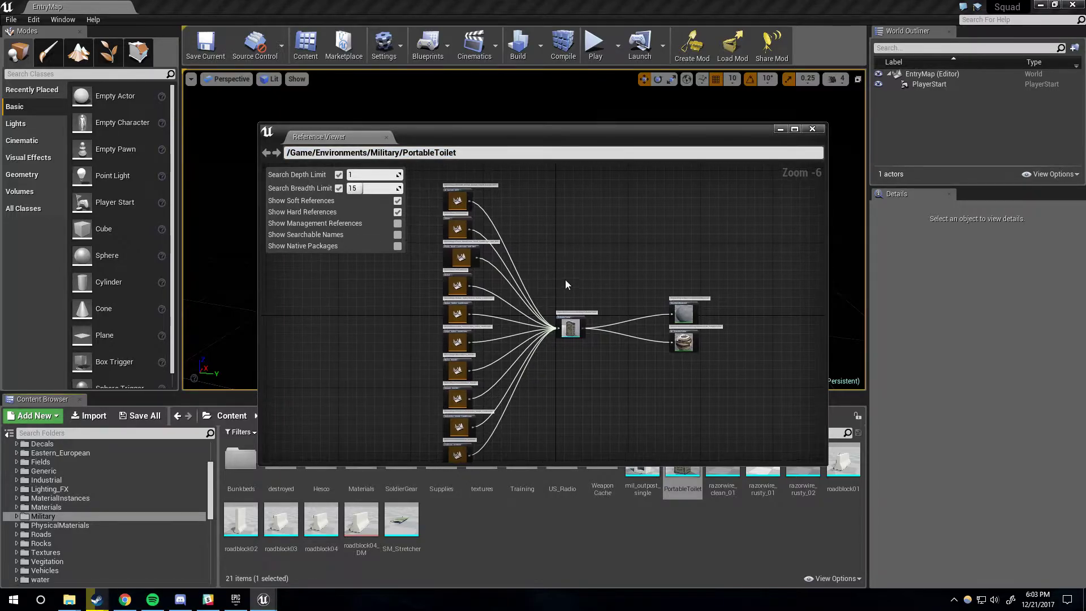
scroll(558, 339, up, 4)
scroll(481, 311, down, 4)
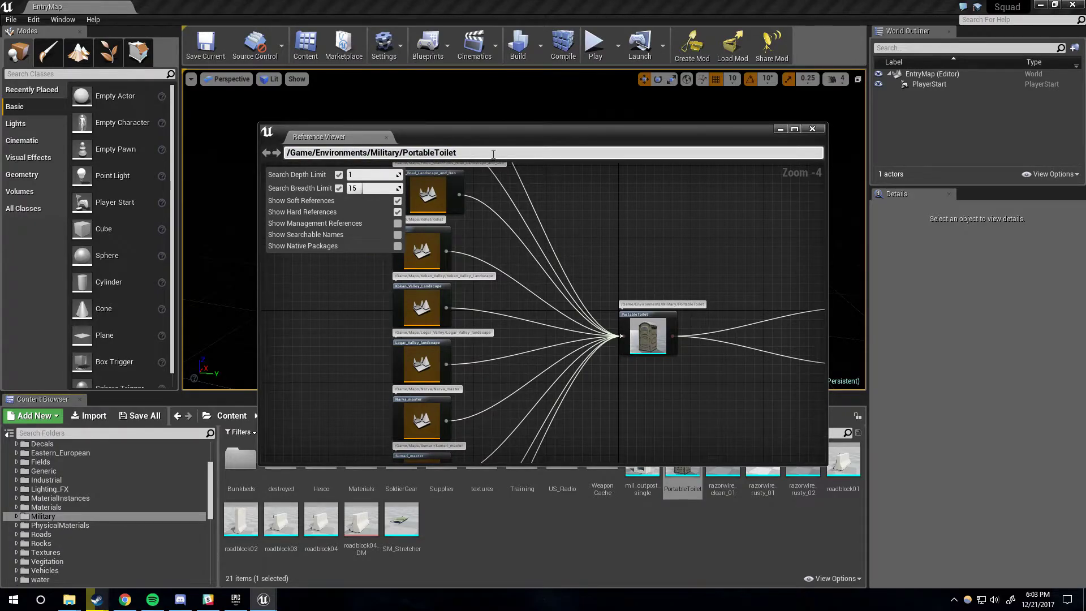
right_drag(641, 285, 584, 360)
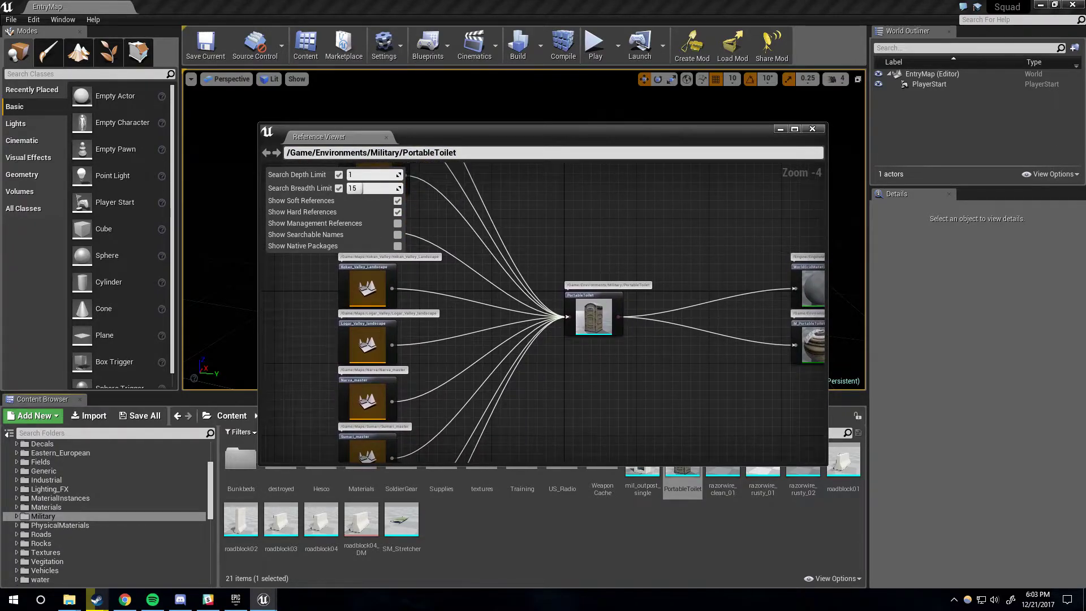
click(577, 340)
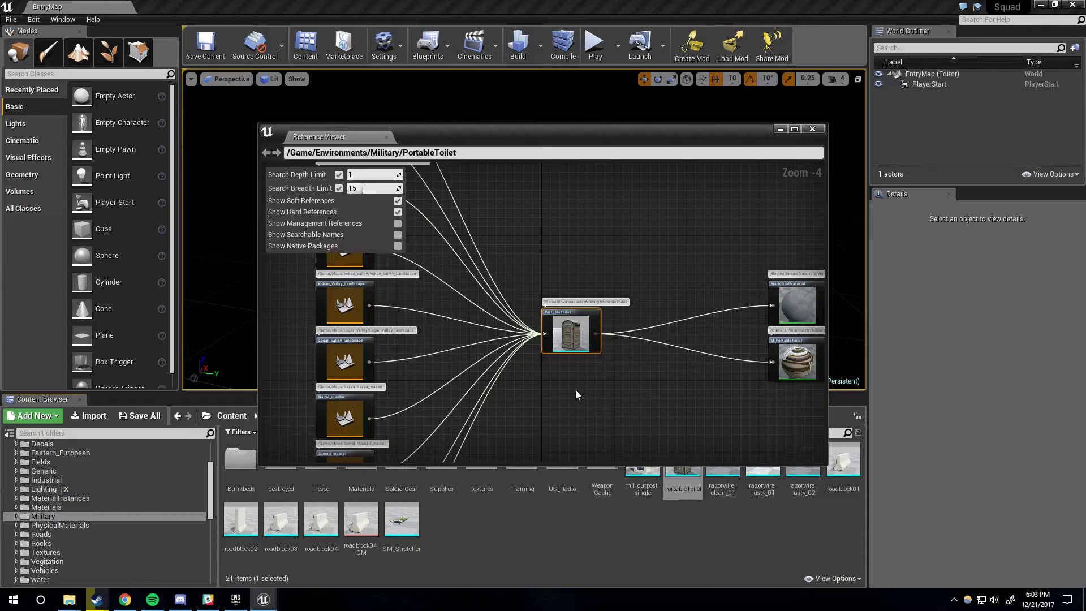
right_drag(579, 391, 596, 389)
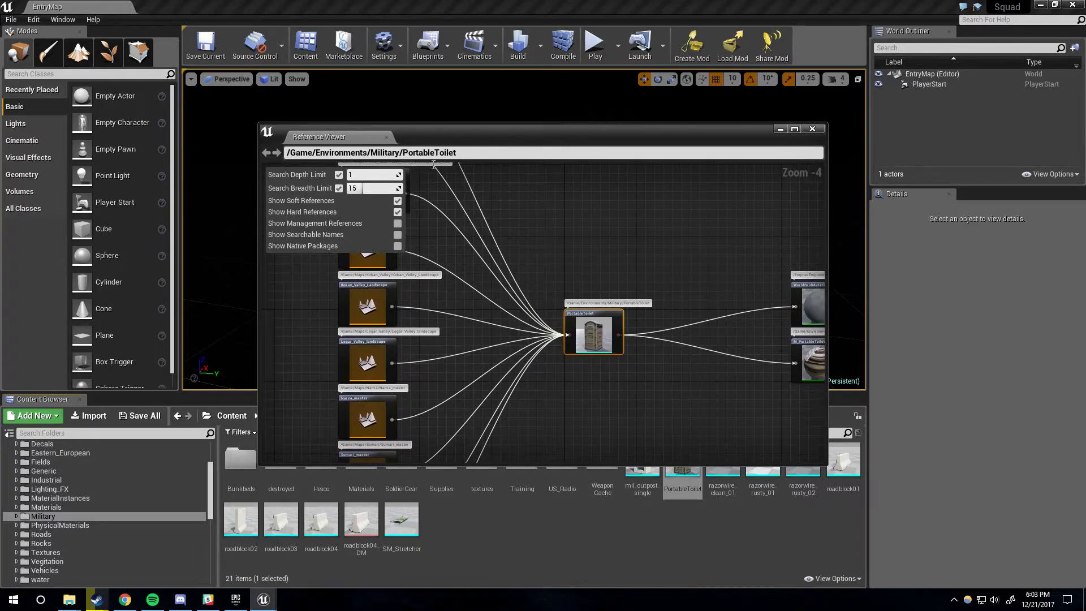
scroll(616, 330, down, 2)
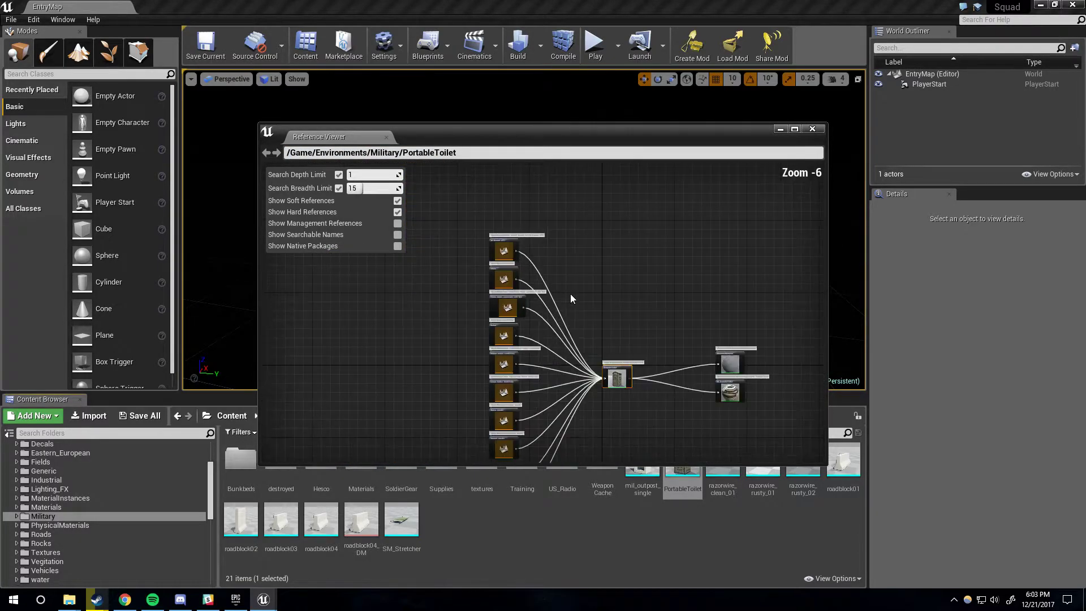
scroll(570, 293, up, 5)
click(469, 272)
right_drag(688, 421, 630, 265)
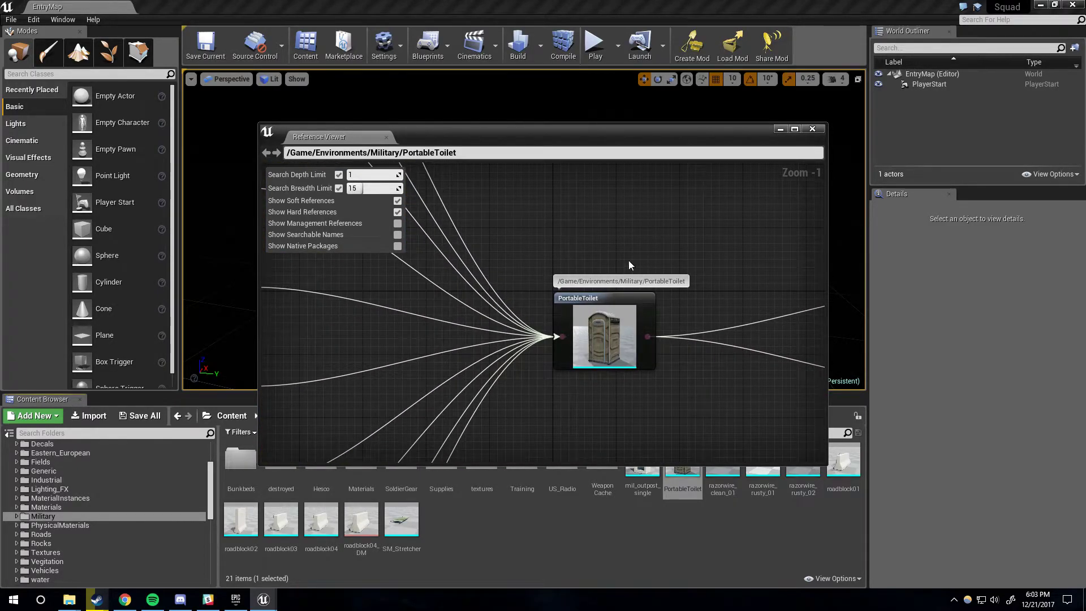
key(Home)
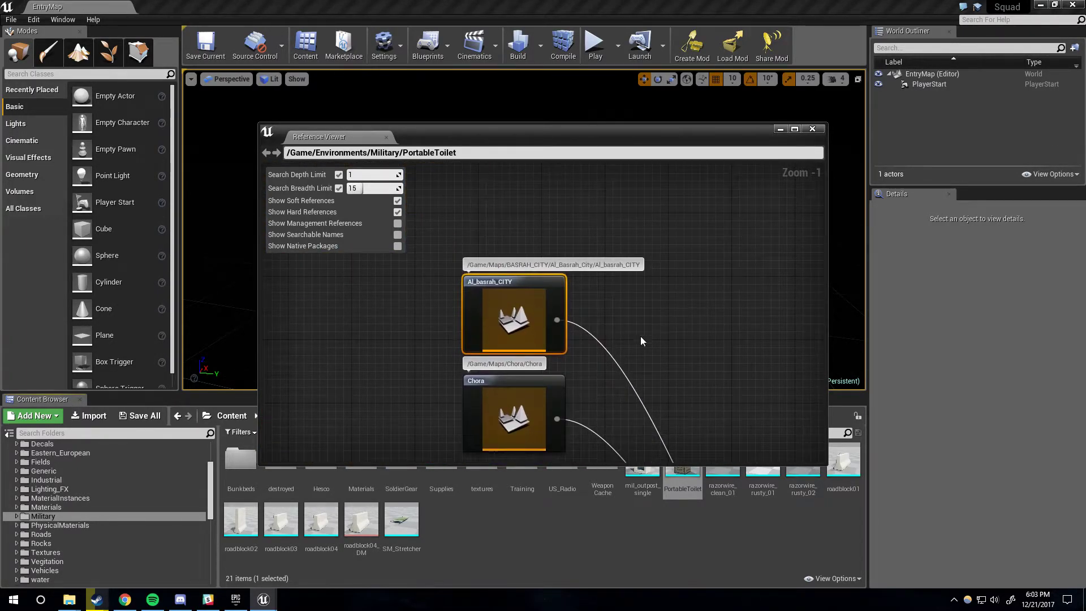
right_drag(641, 341, 612, 295)
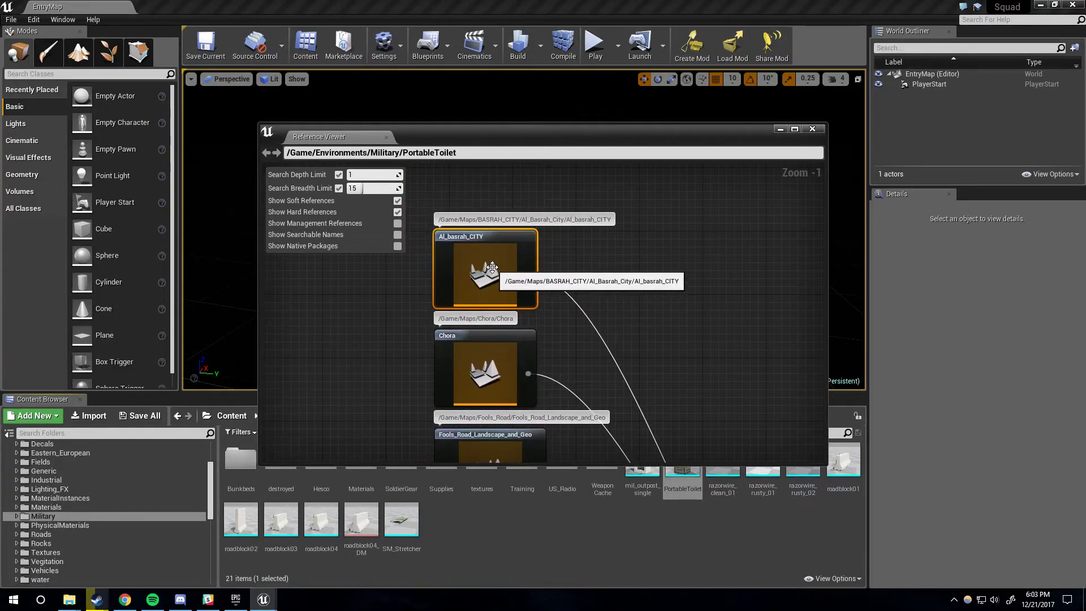
right_drag(492, 267, 678, 377)
click(677, 378)
key(Home)
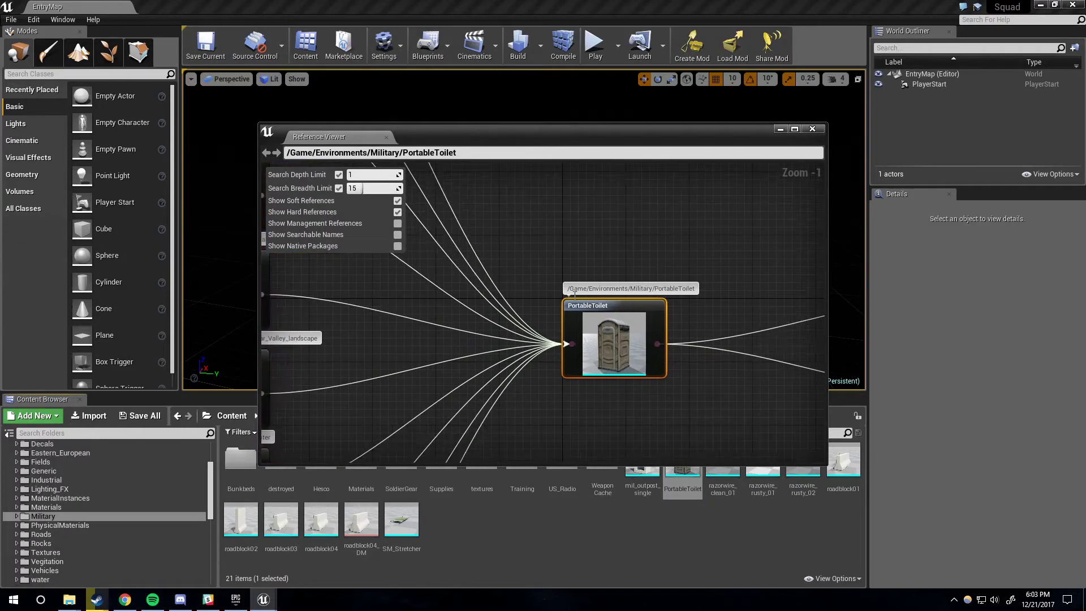
click(565, 290)
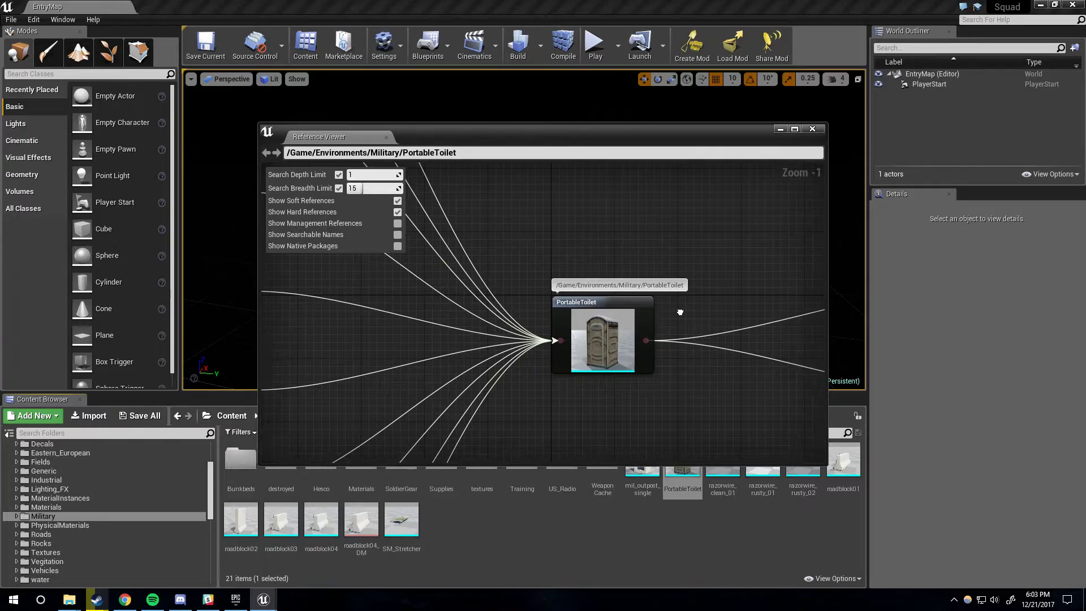
click(599, 339)
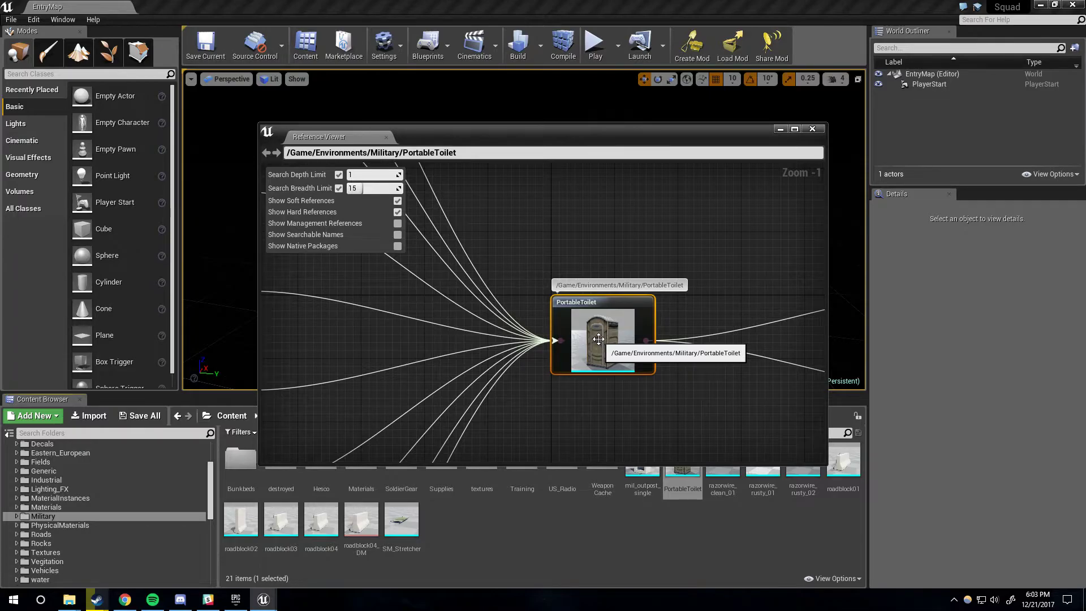
right_drag(598, 338, 495, 259)
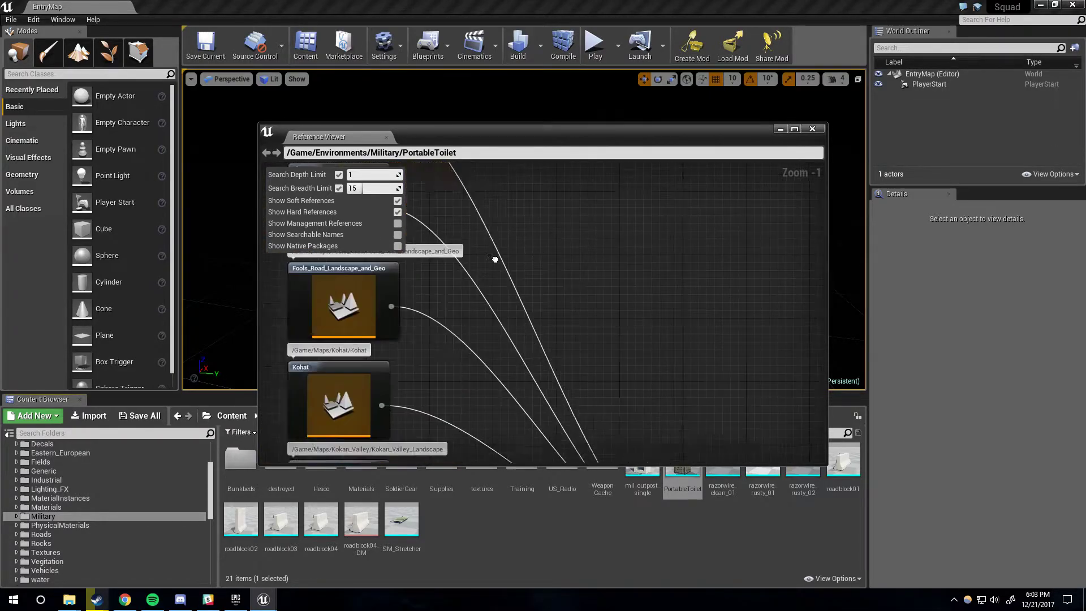
key(Home)
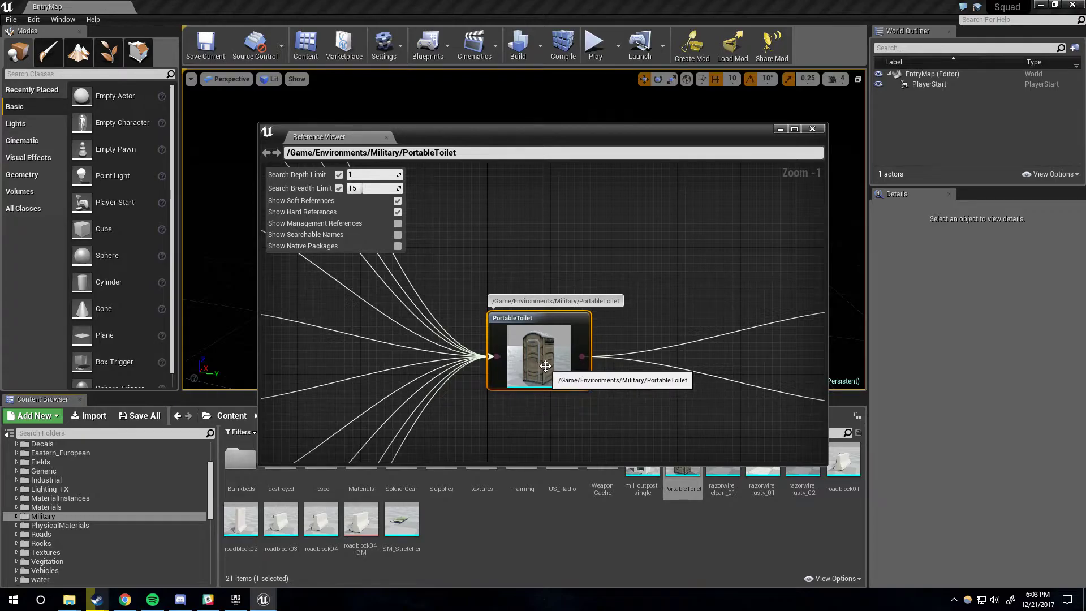
right_drag(600, 418, 630, 383)
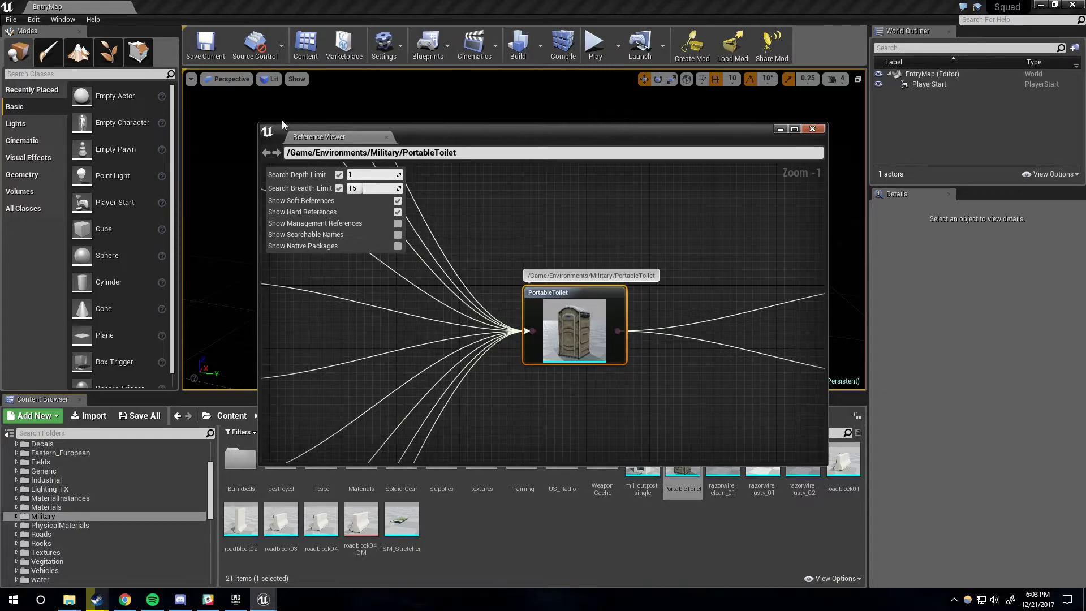
drag(287, 153, 314, 155)
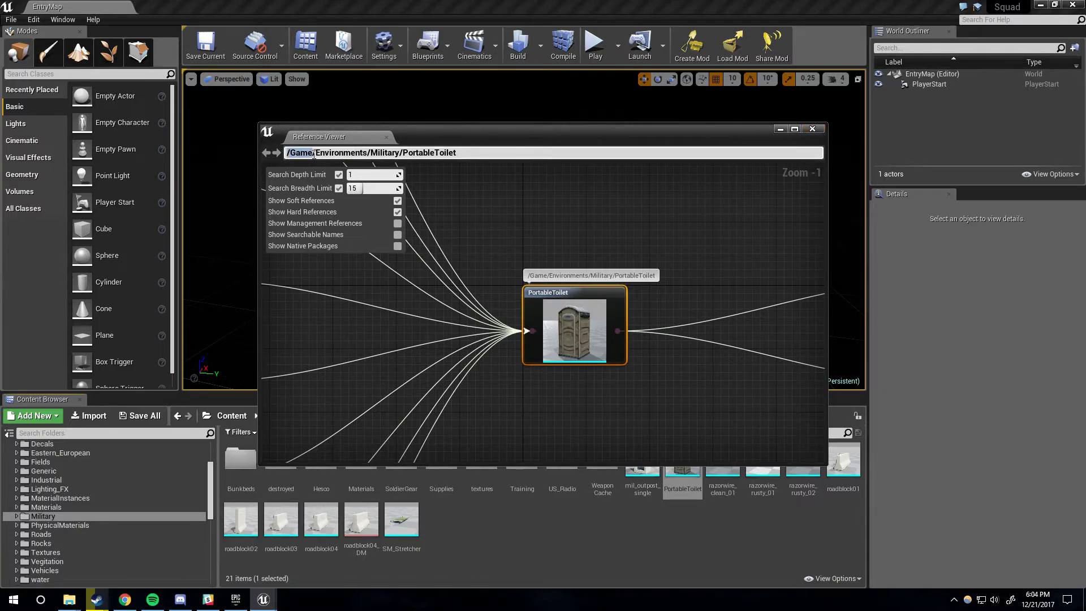
click(306, 153)
click(313, 151)
drag(313, 151, 297, 151)
click(472, 151)
right_drag(690, 288, 709, 299)
right_drag(576, 410, 599, 396)
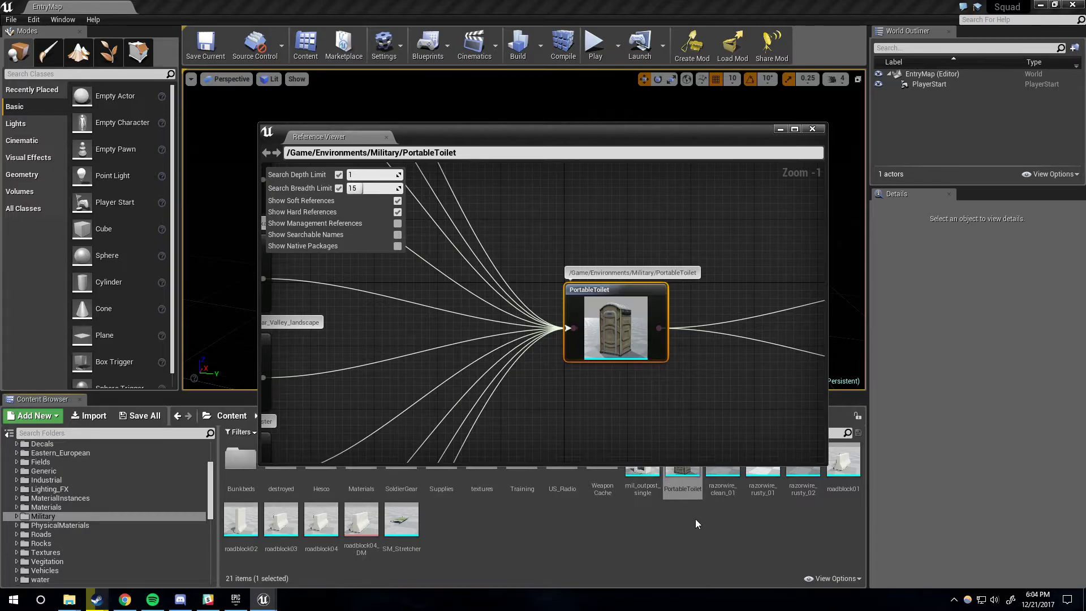
right_drag(710, 410, 701, 368)
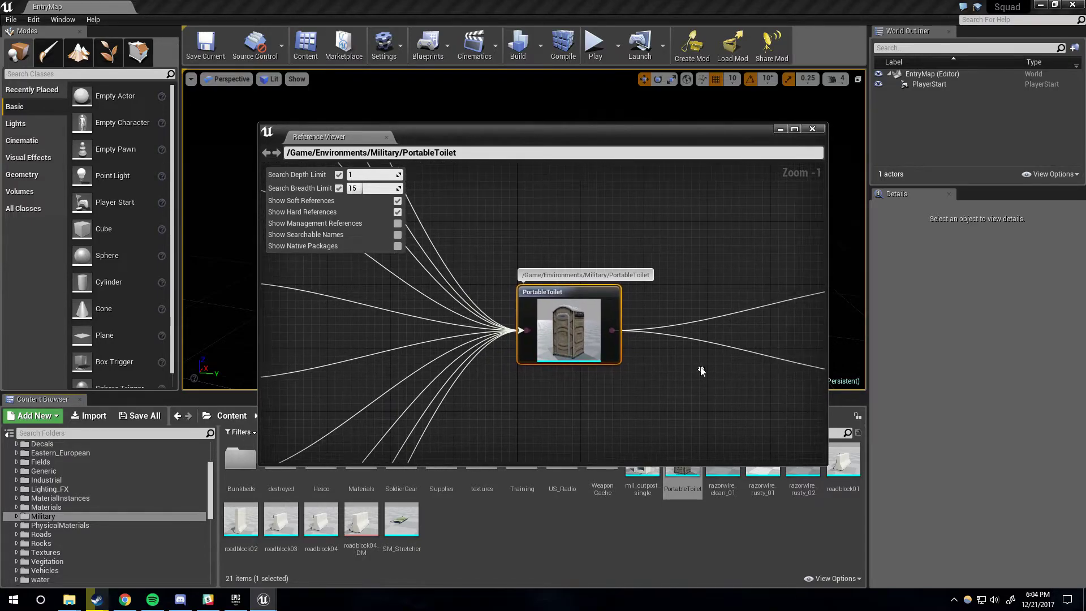
Close the Reference Viewer and glance at the Squad project folder in File Explorer.
click(812, 129)
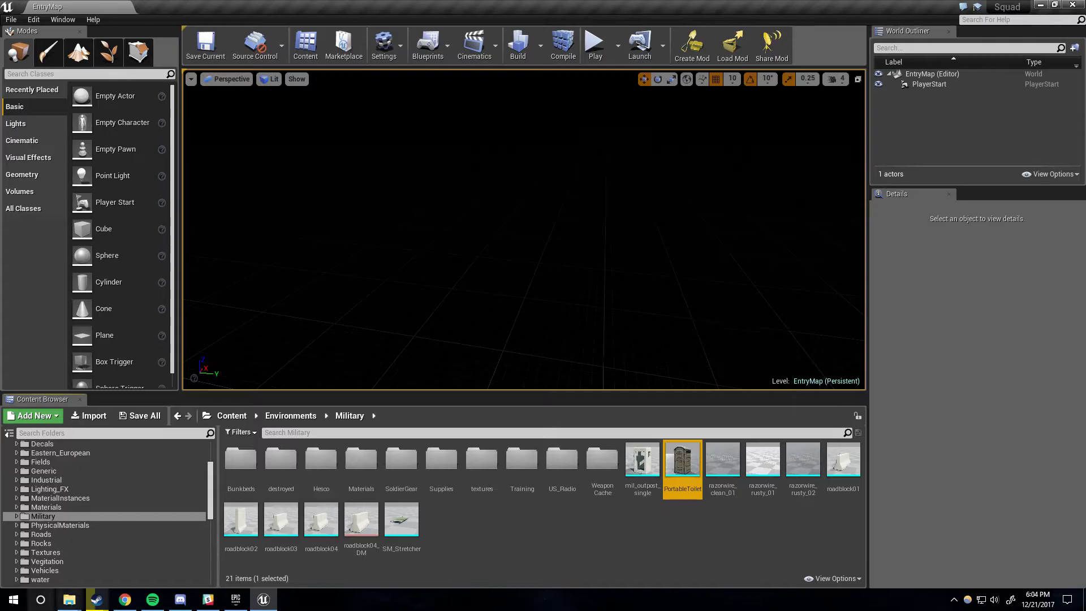
click(67, 600)
click(181, 543)
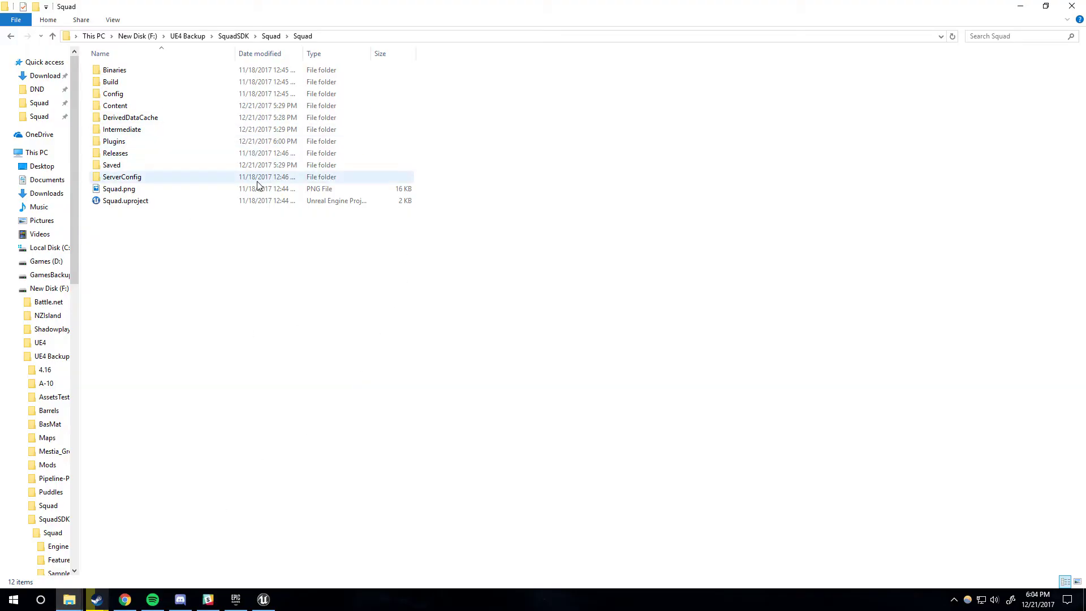
click(264, 599)
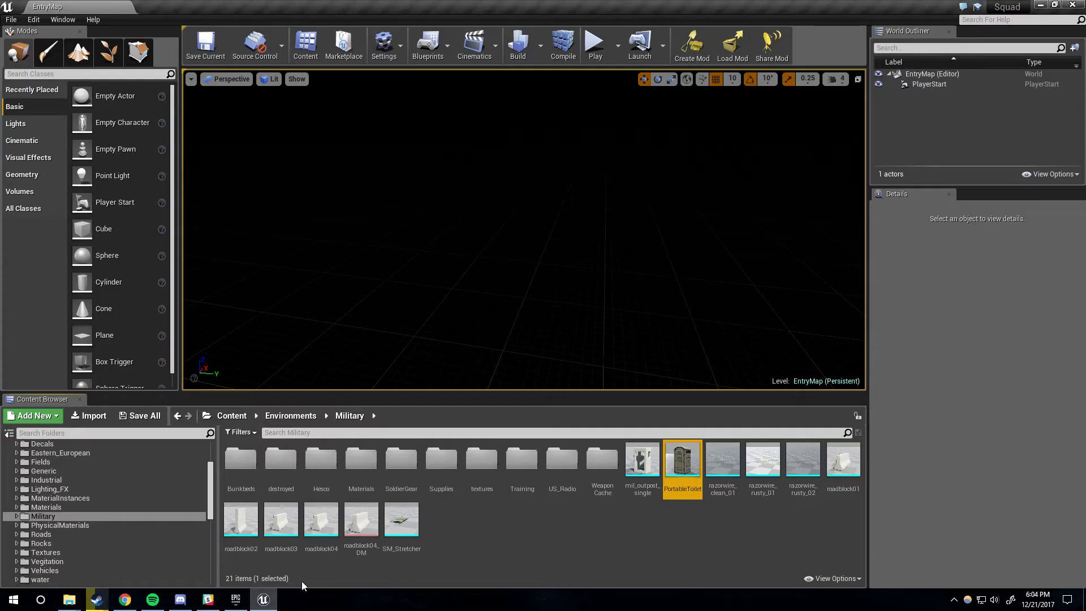
Duplicate PortableToilet in the Military folder, keeping the name PortableToilet1.
mouse_move(683, 465)
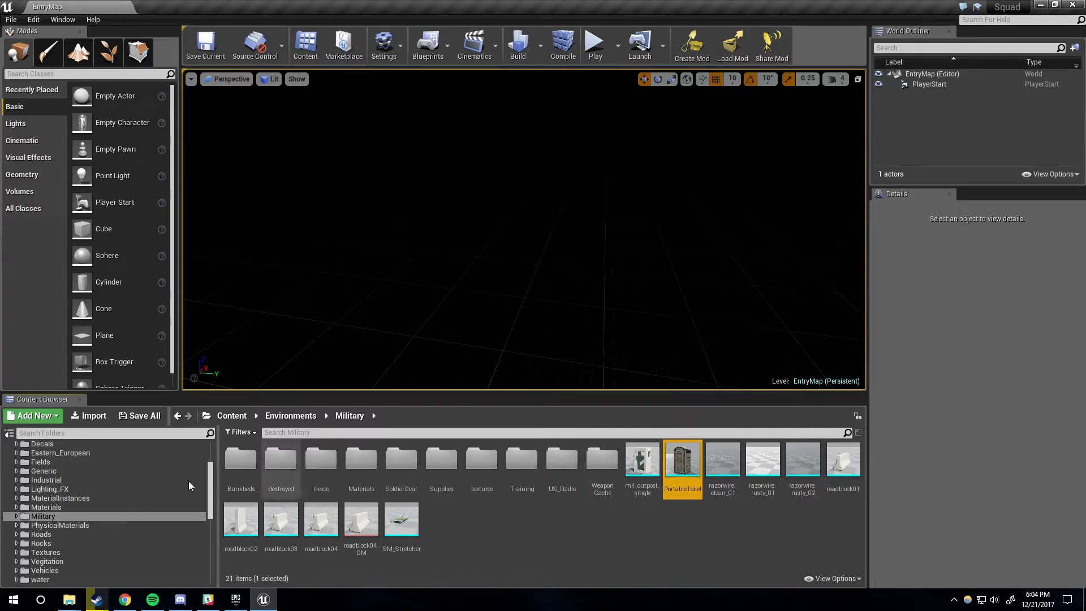
scroll(108, 543, down, 5)
scroll(118, 531, down, 3)
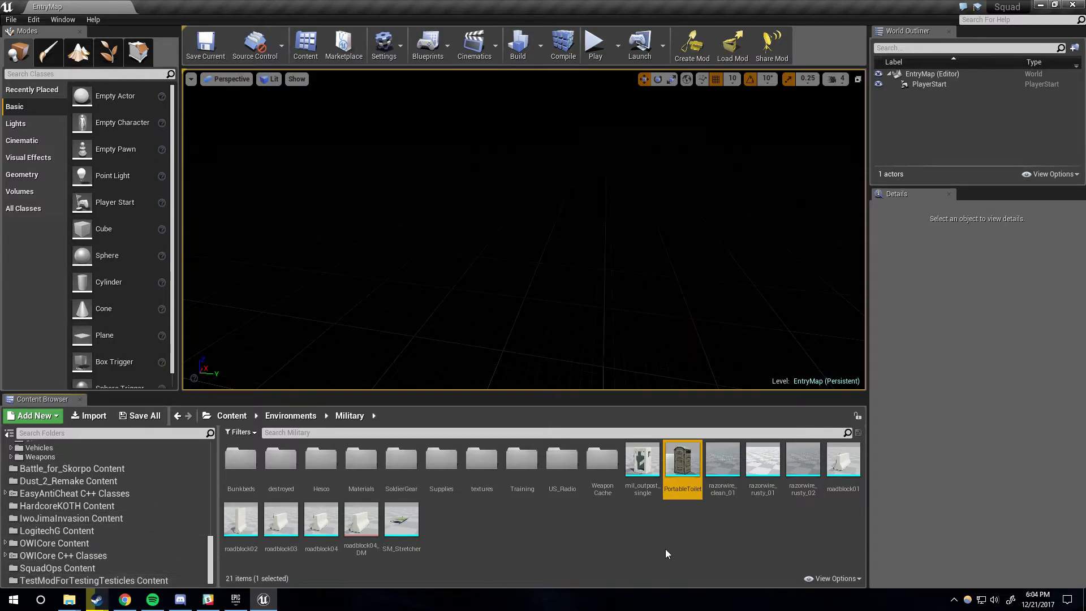
right_click(676, 482)
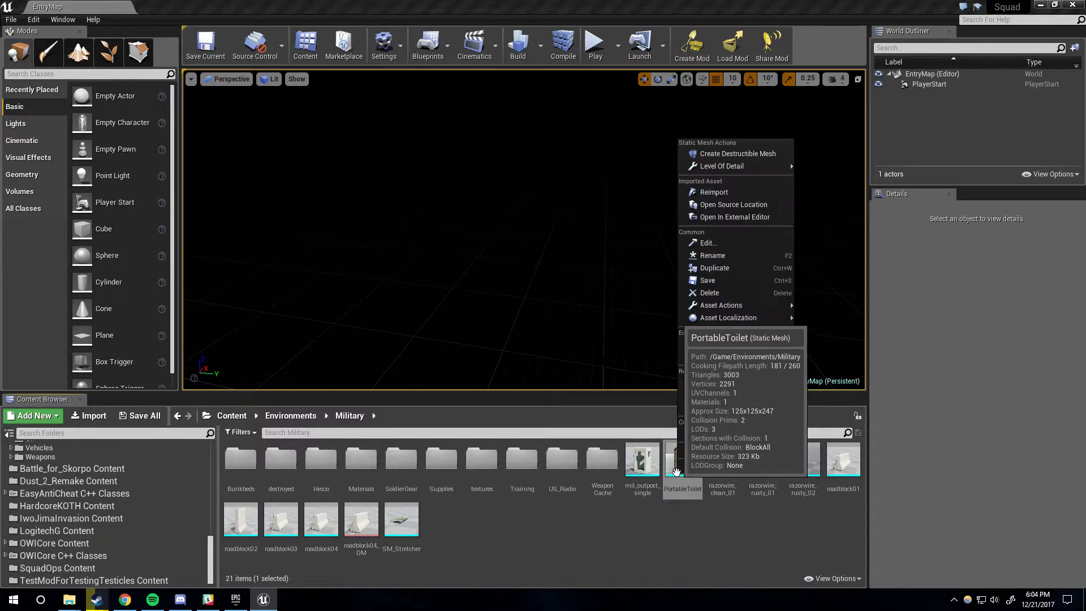
click(722, 260)
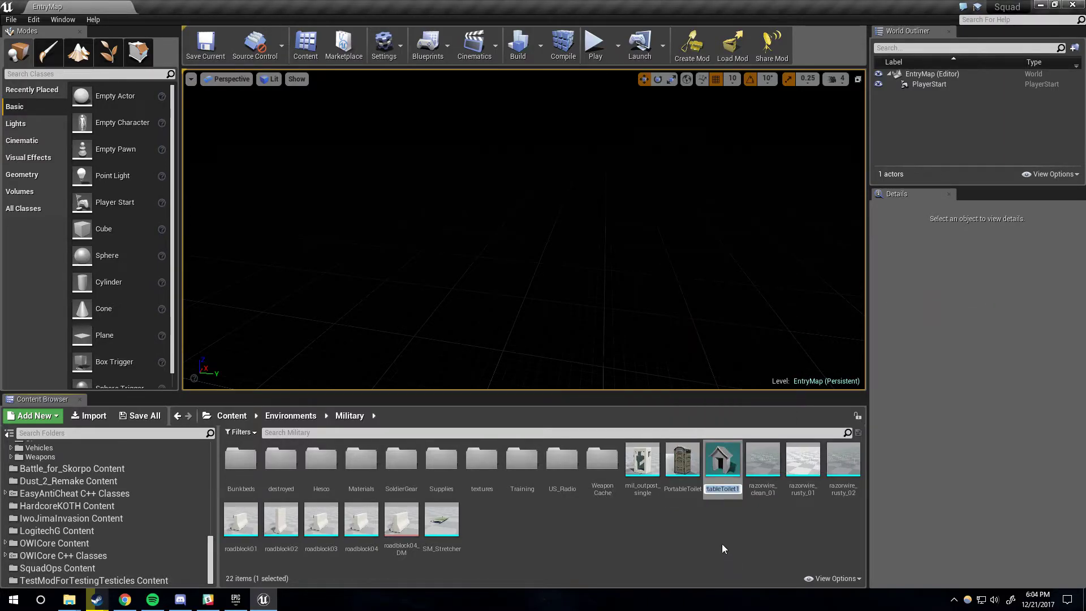
key(Return)
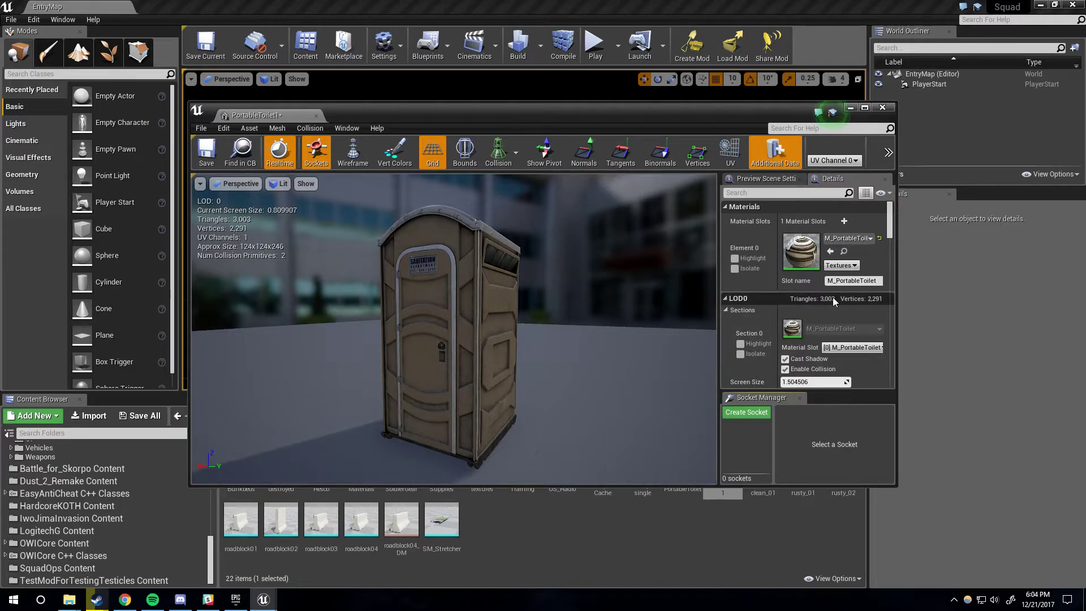
Enter 1.0 as PortableToilet1's LOD0 Screen Size, save the mesh and close its editor.
scroll(831, 295, down, 6)
scroll(824, 291, down, 3)
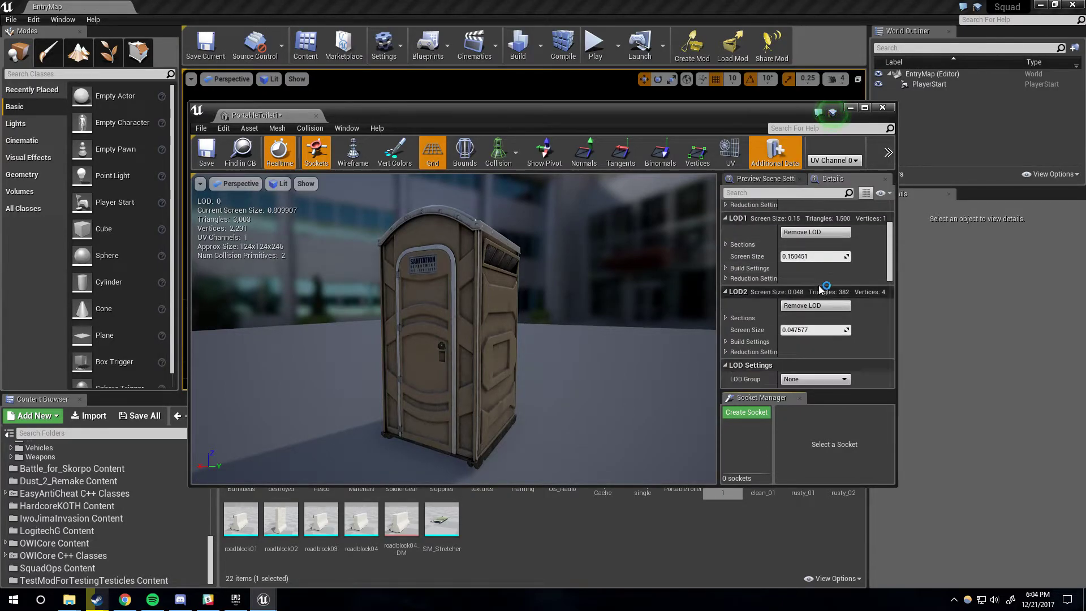
scroll(818, 288, down, 2)
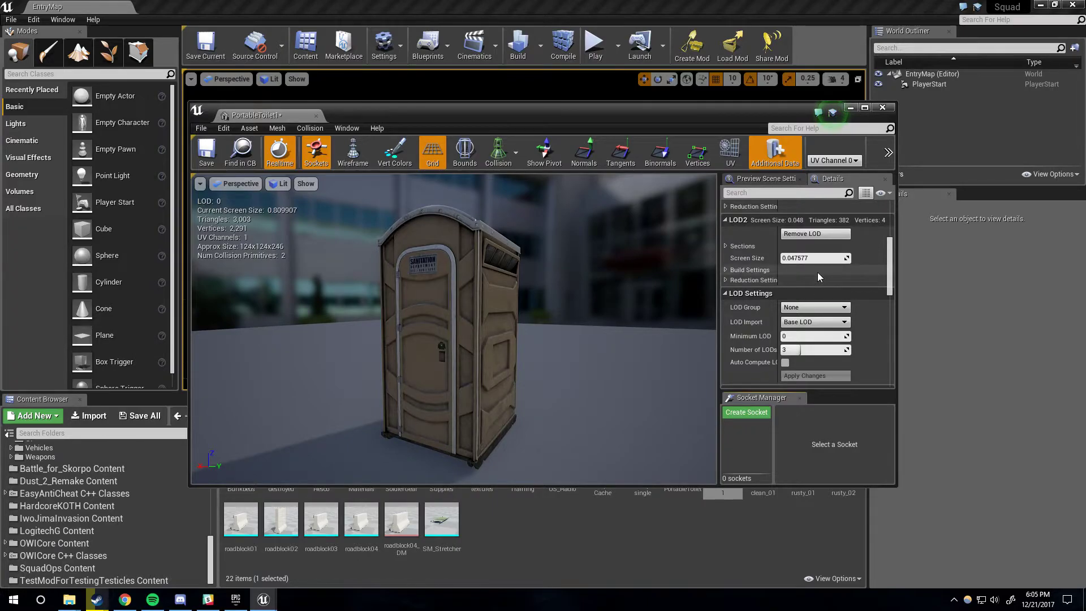
scroll(818, 277, down, 1)
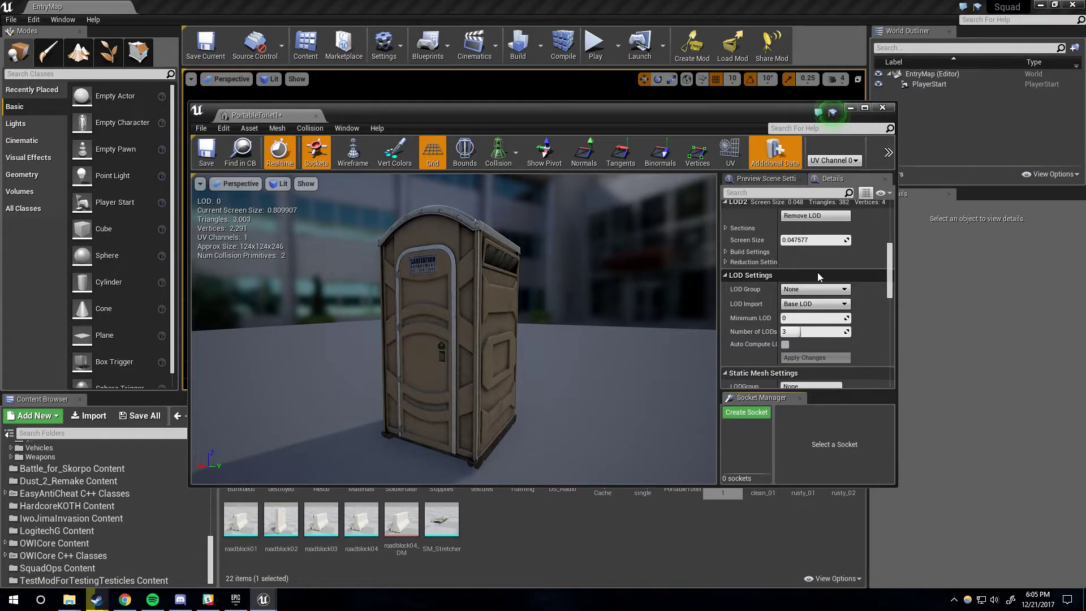
scroll(817, 283, up, 3)
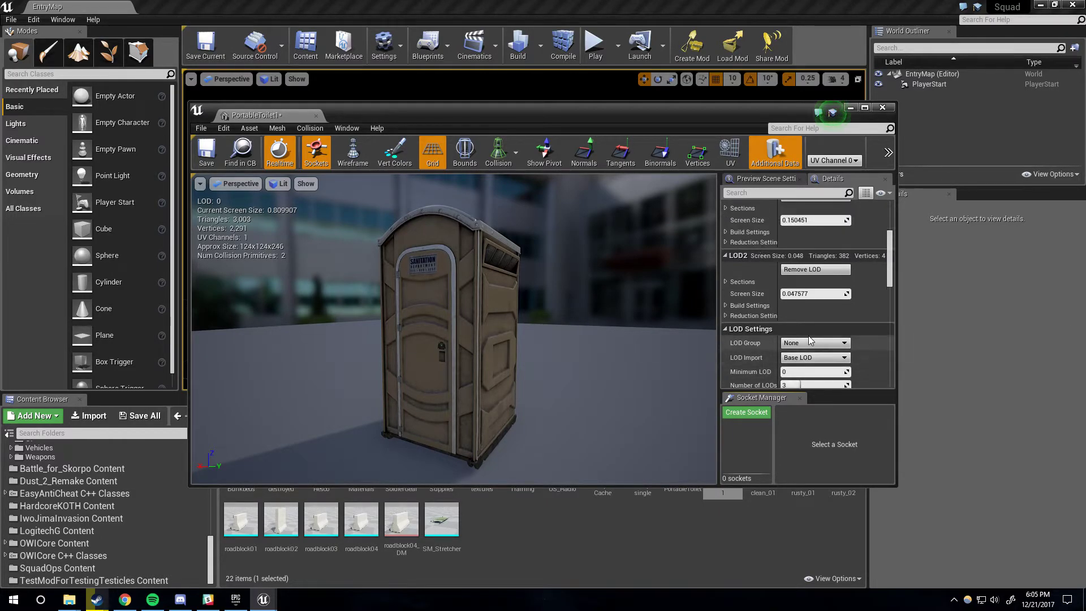
scroll(809, 338, up, 9)
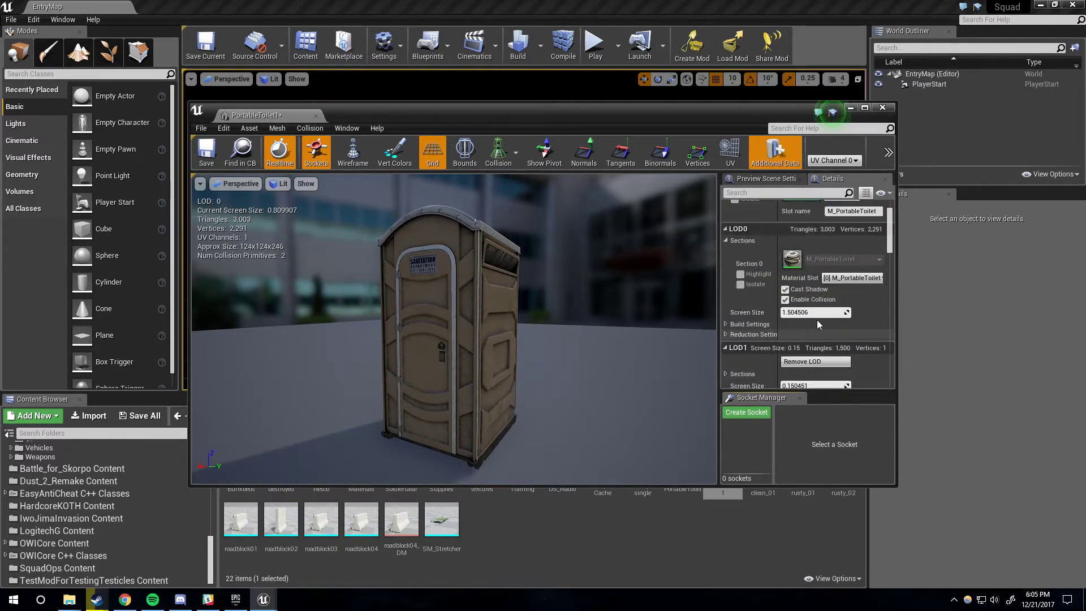
click(829, 313)
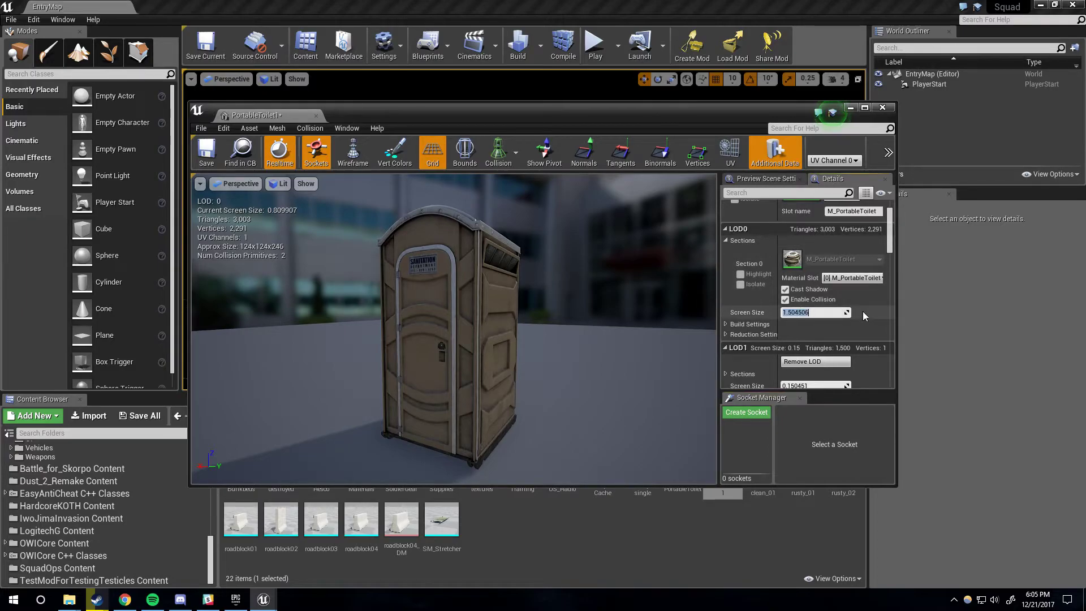
text(1.0)
key(Return)
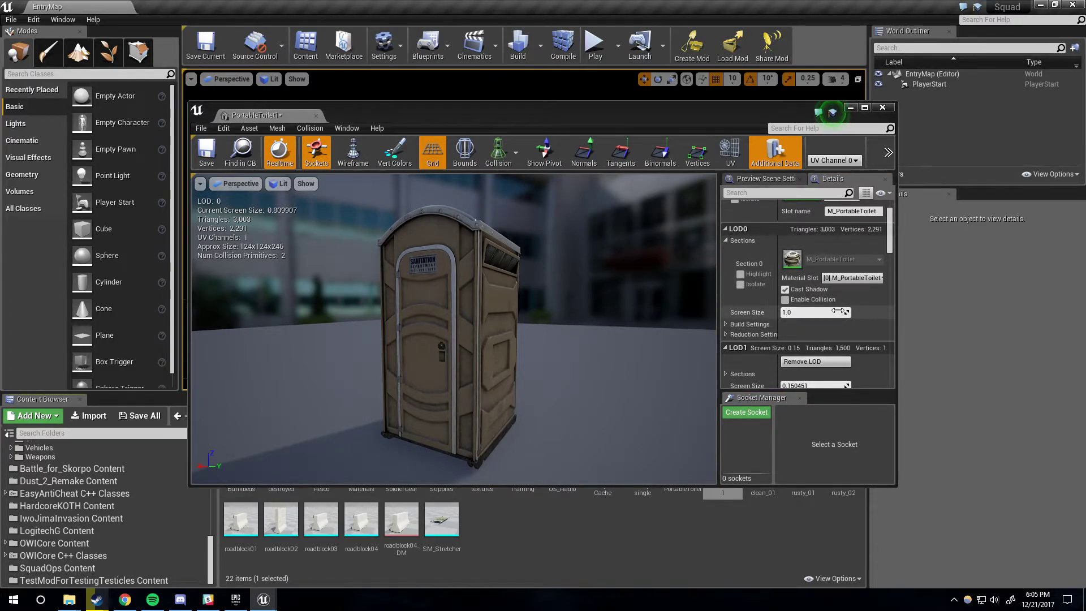
click(207, 152)
click(882, 108)
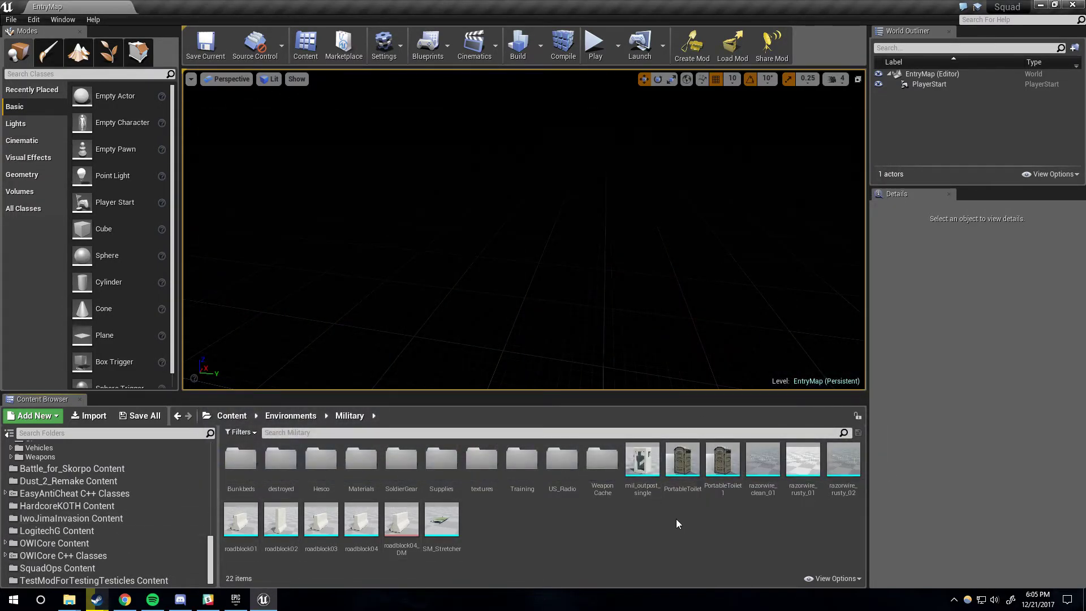
Drag PortableToilet1 onto TestModForTestingTesticles Content, choose Move Here, and open that folder.
mouse_move(727, 464)
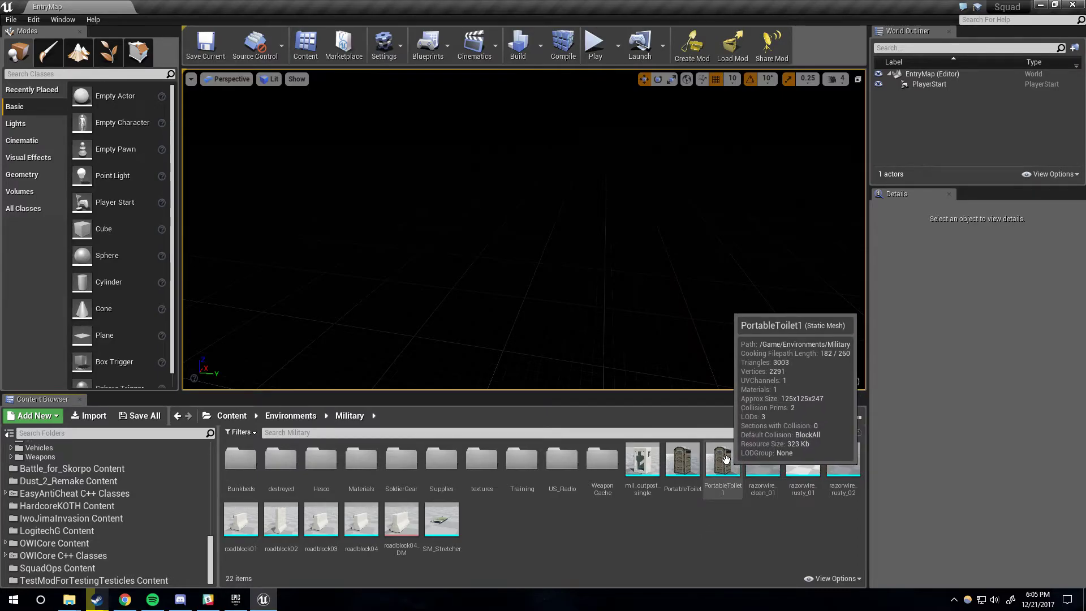
drag(726, 459, 97, 580)
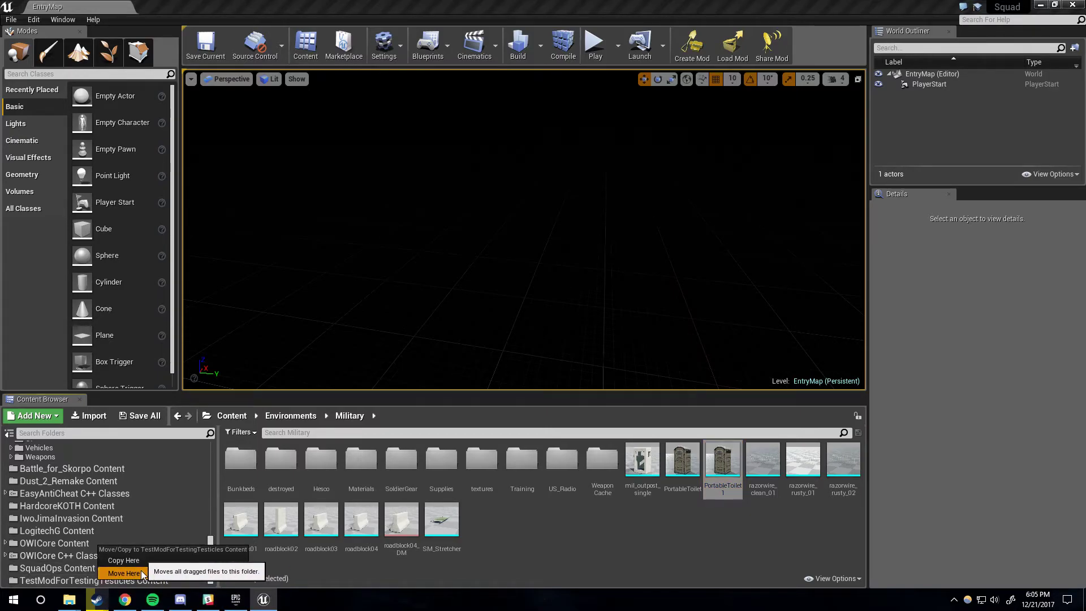
click(124, 573)
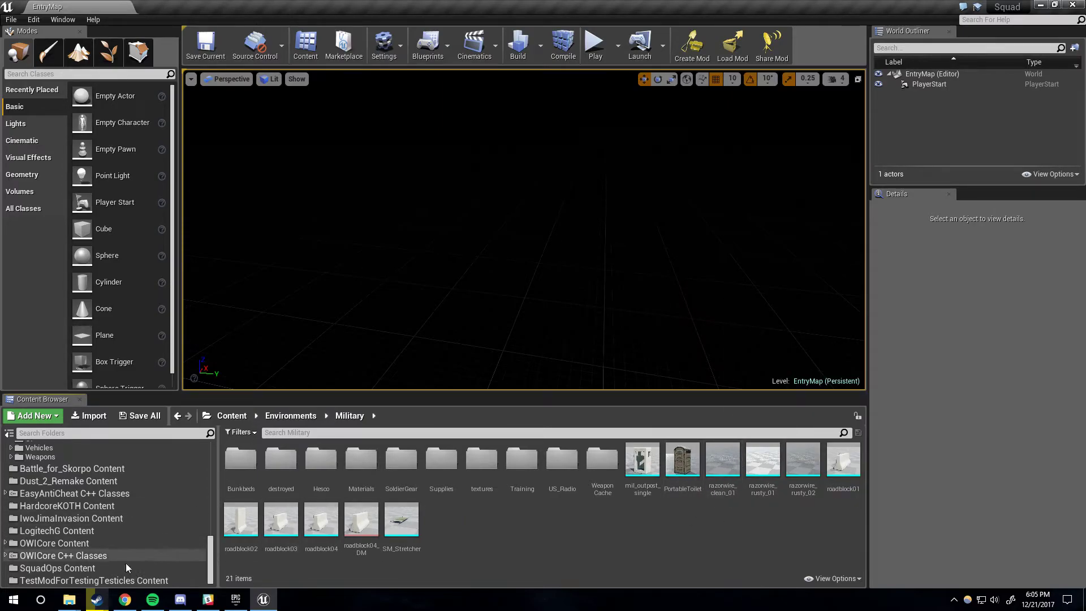
click(108, 579)
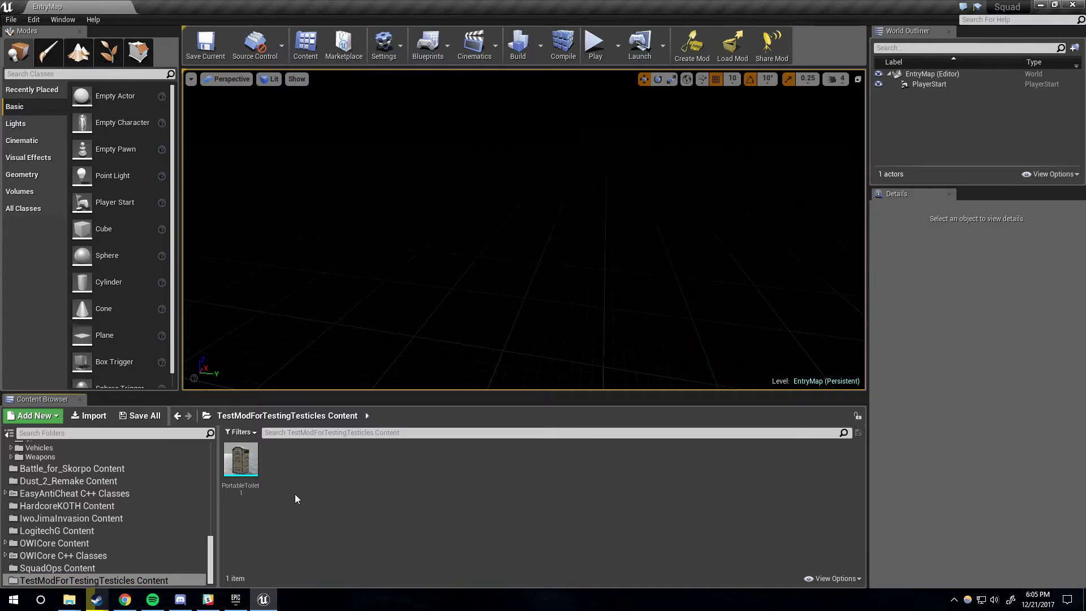
Select the moved PortableToilet1 asset in the TestModForTestingTesticles Content folder.
click(244, 472)
mouse_move(240, 475)
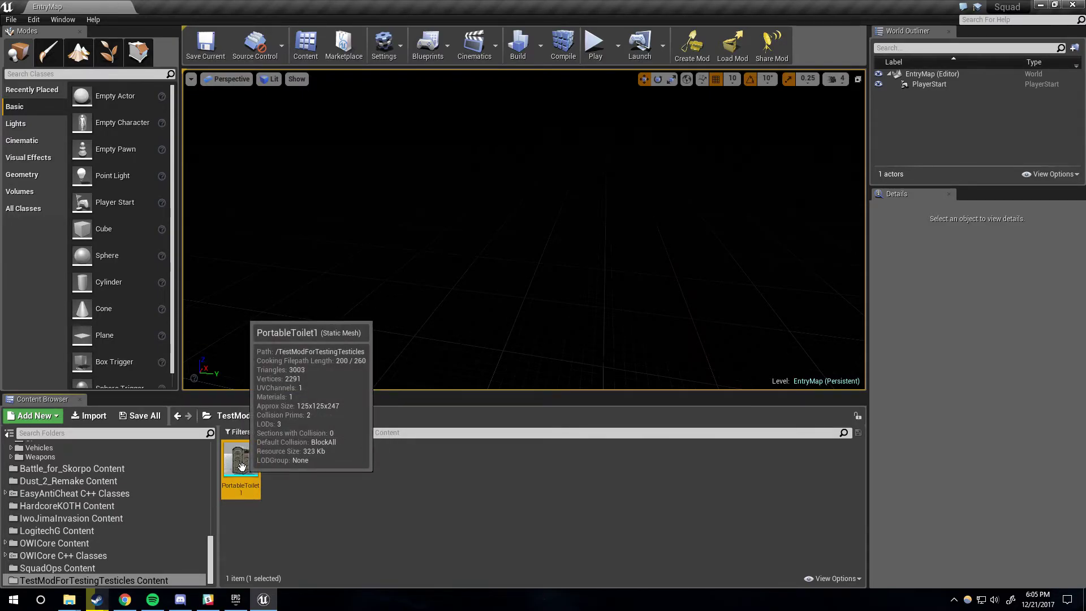
click(412, 483)
click(240, 464)
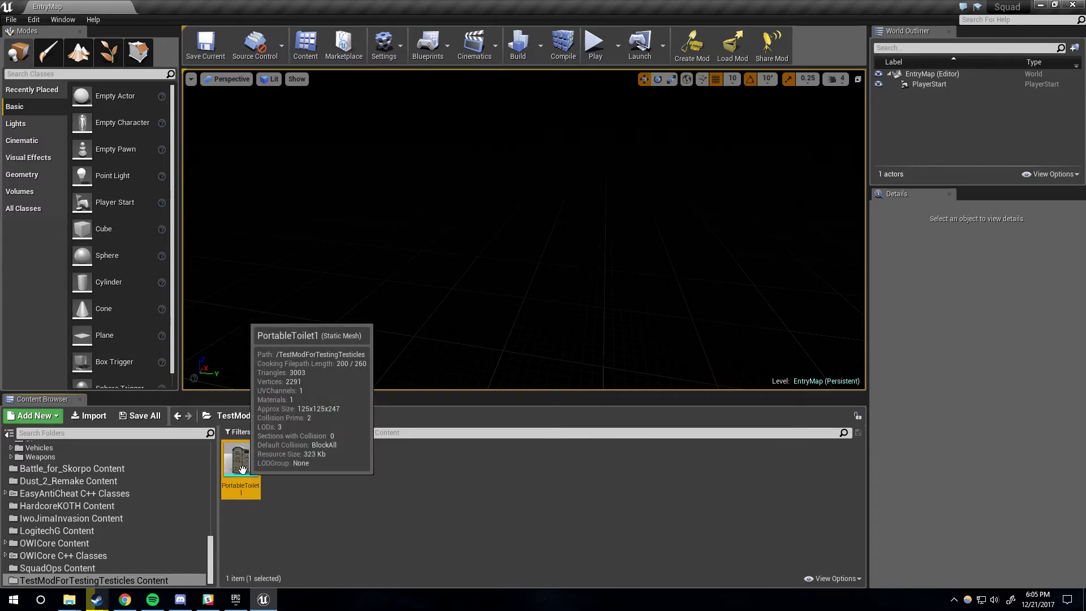
click(368, 469)
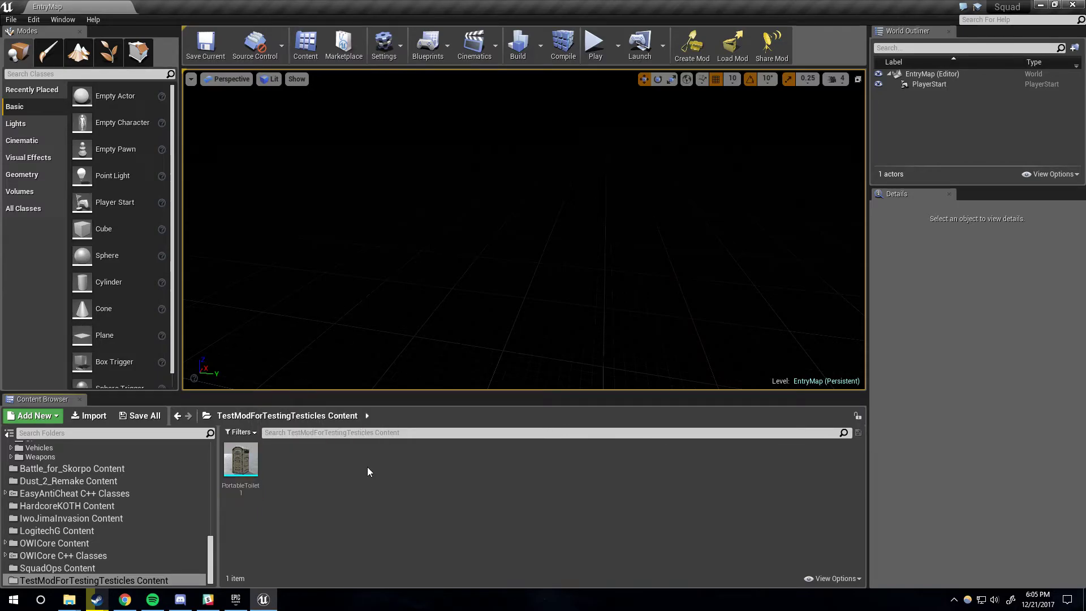
click(243, 463)
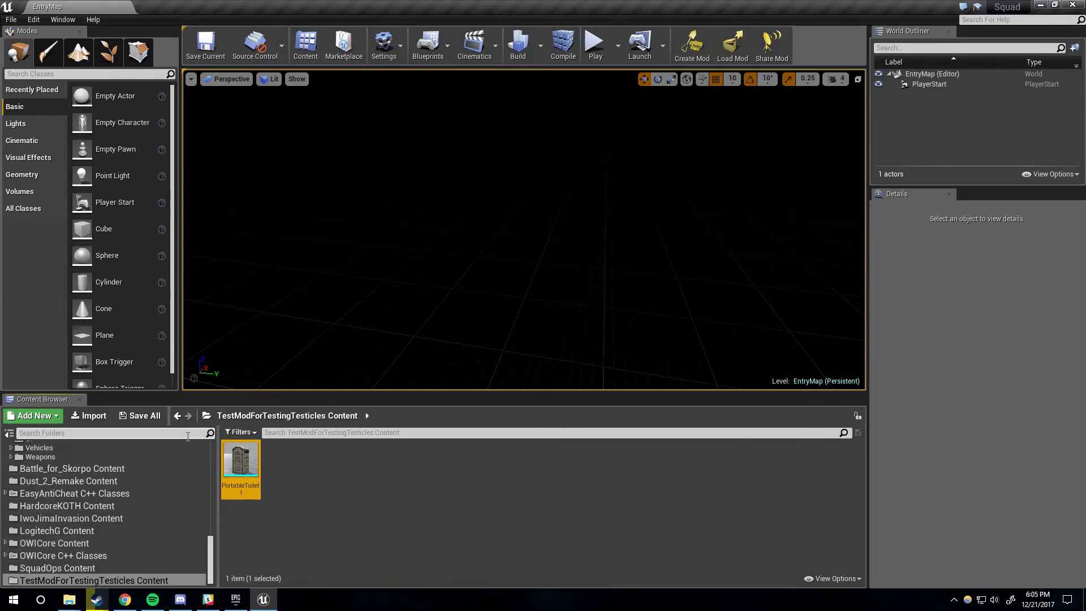
scroll(85, 481, up, 15)
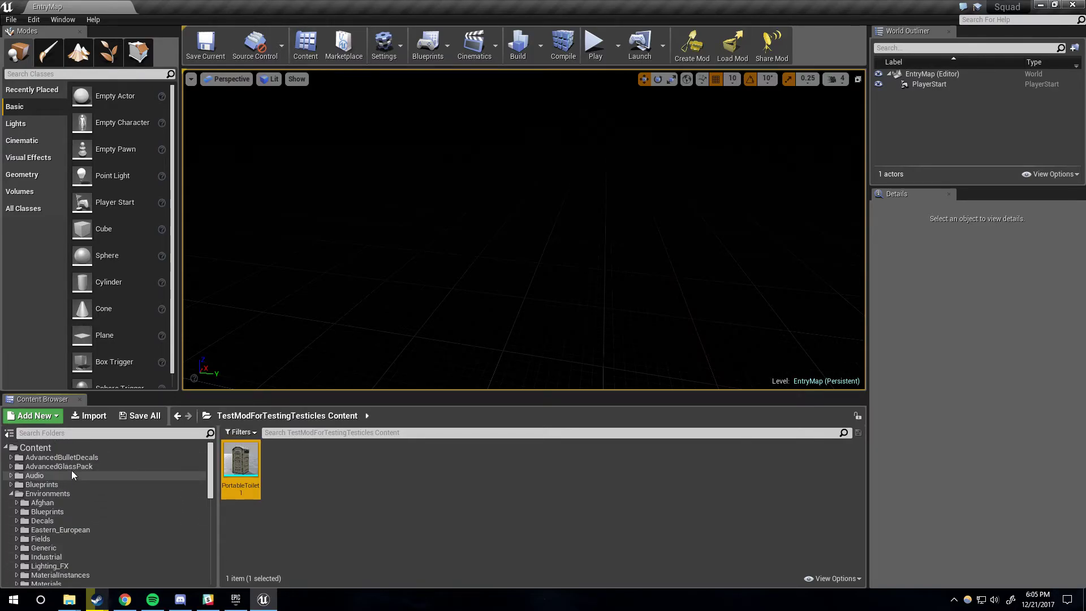
Use Show in Explorer on Content > Environments > Military to reveal PortableToilet.uasset (863 KB).
click(35, 448)
double_click(362, 518)
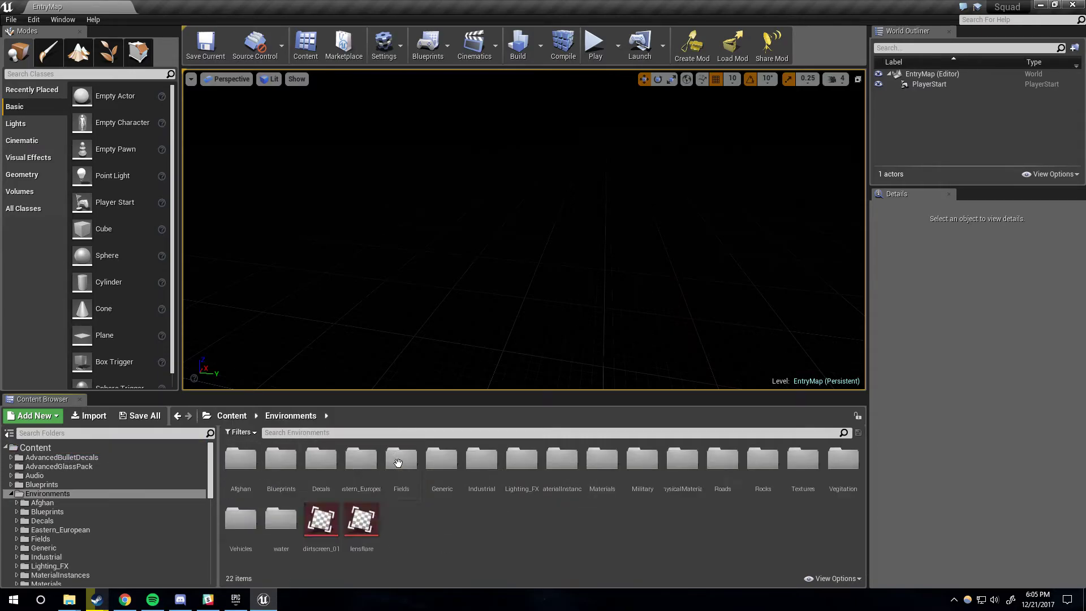
double_click(642, 469)
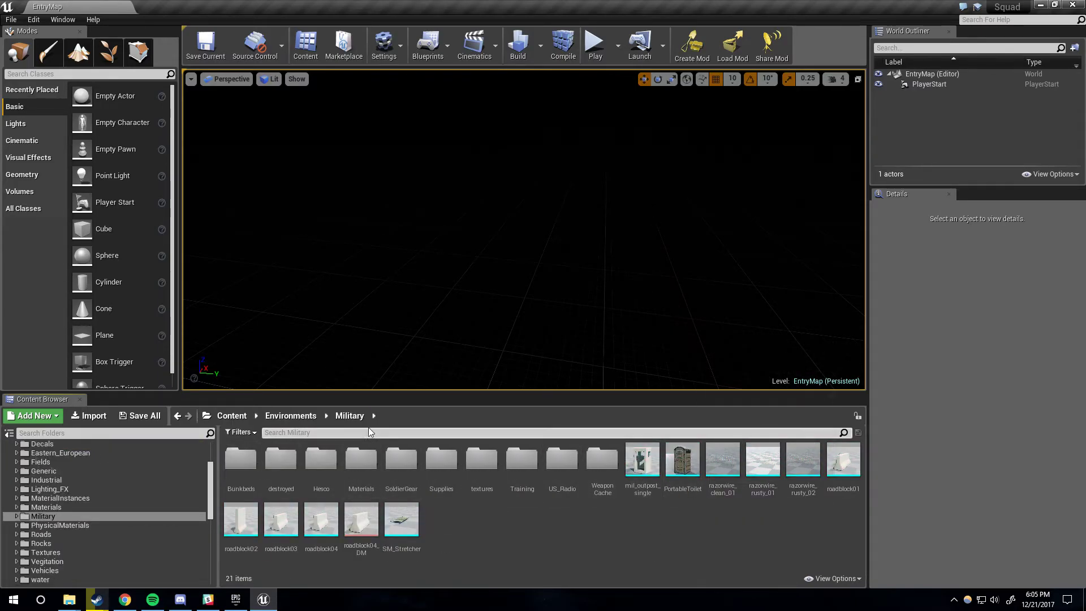
click(293, 417)
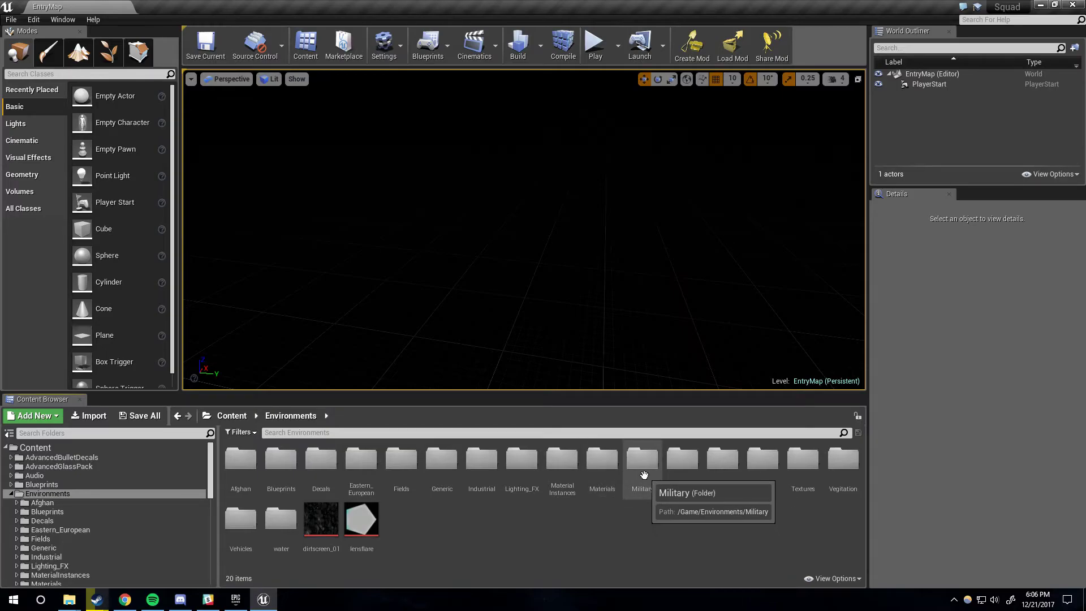
right_click(635, 495)
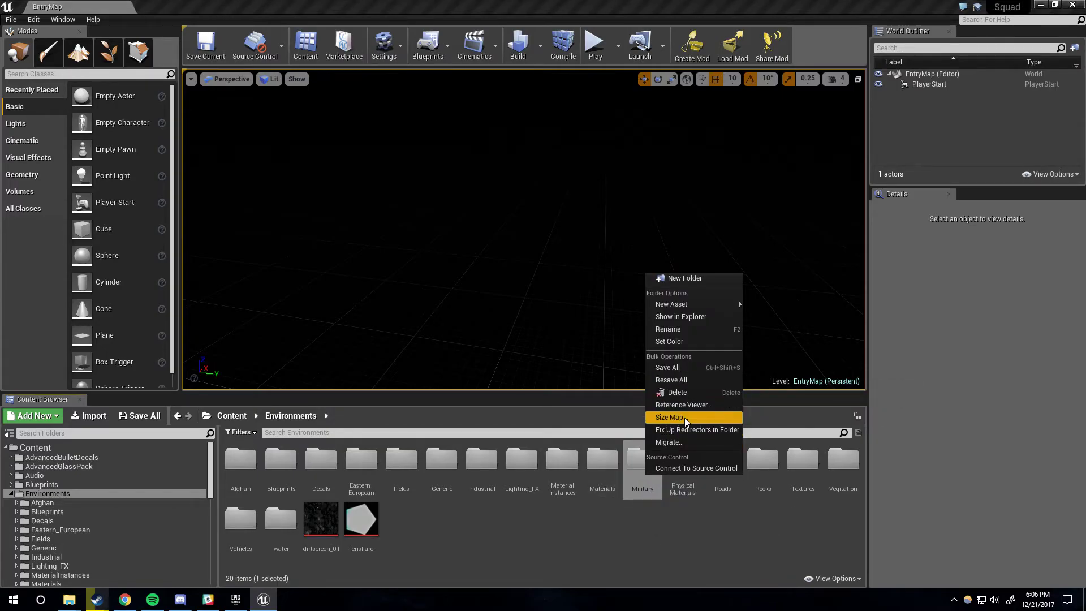
click(684, 316)
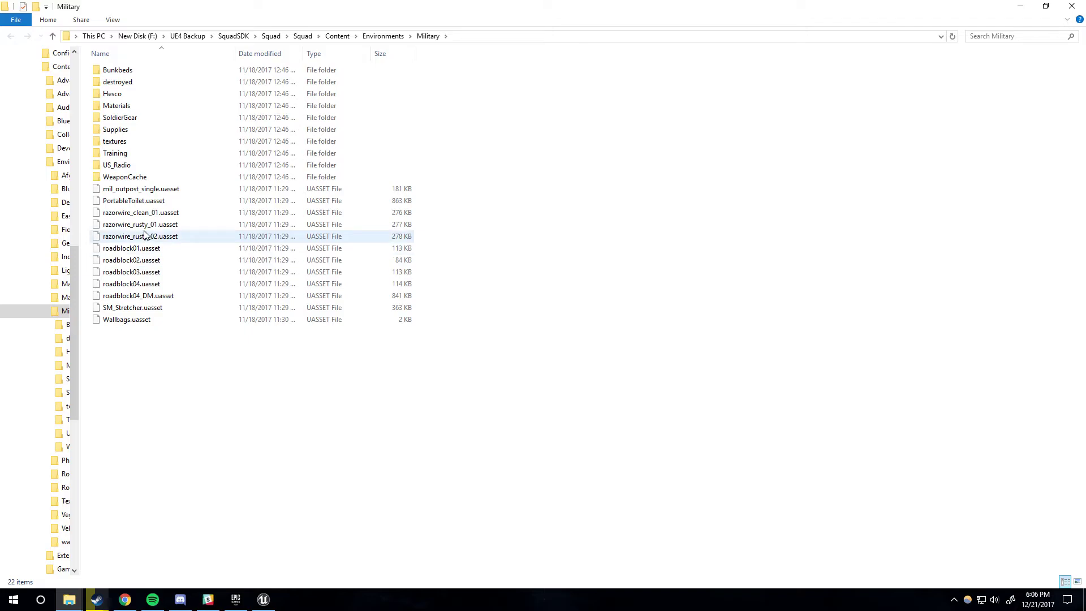
Minimize Explorer and move the original PortableToilet from Military into TestModForTestingTesticles Content.
click(1020, 6)
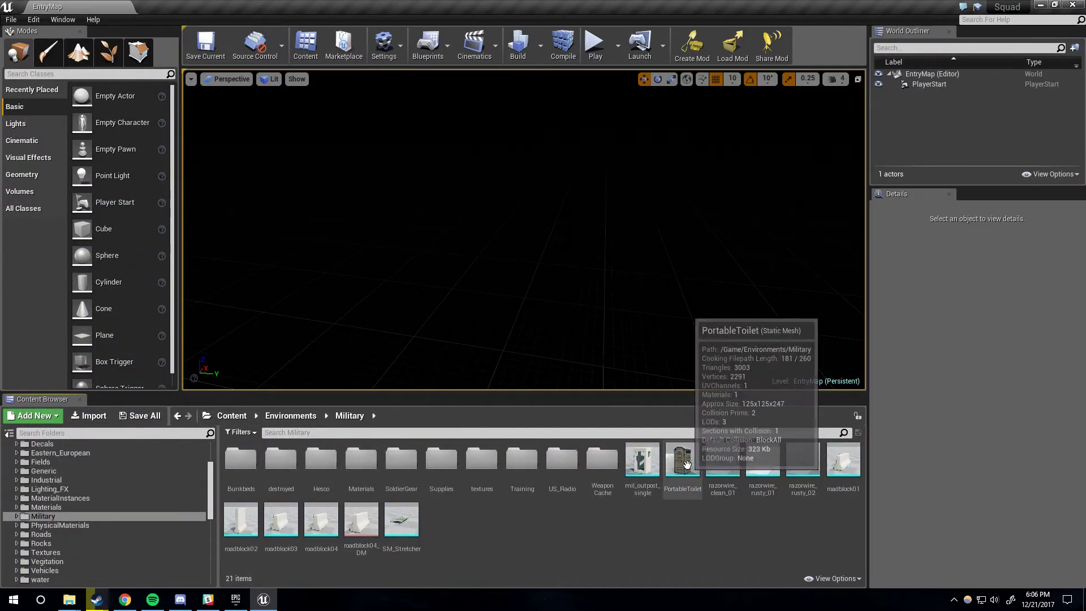
drag(683, 461, 89, 579)
click(108, 573)
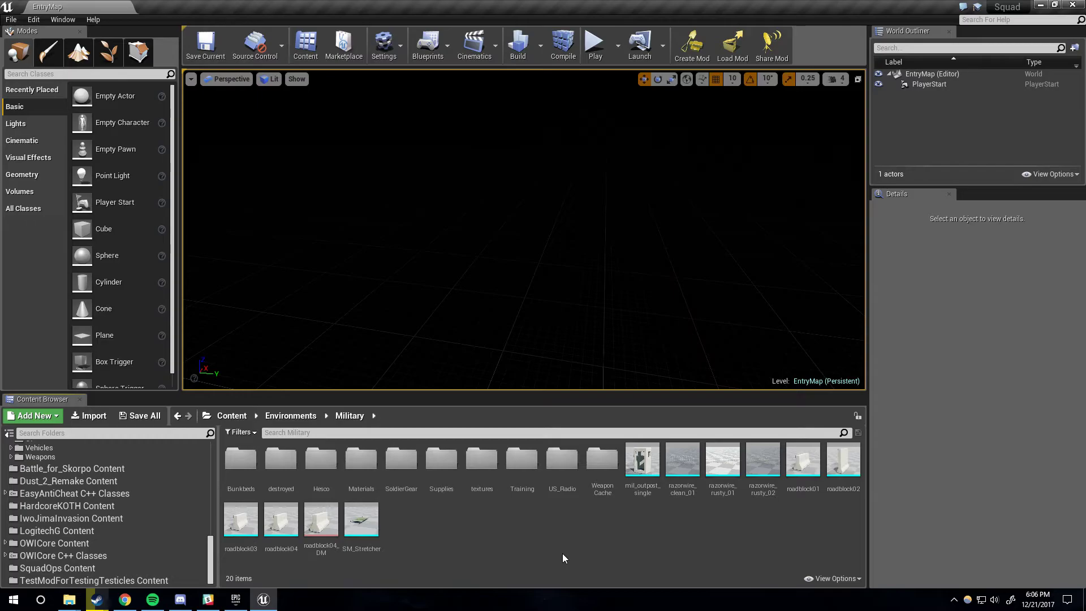
Refresh the Military folder in Explorer to confirm PortableToilet.uasset is now 2 KB.
mouse_move(80, 599)
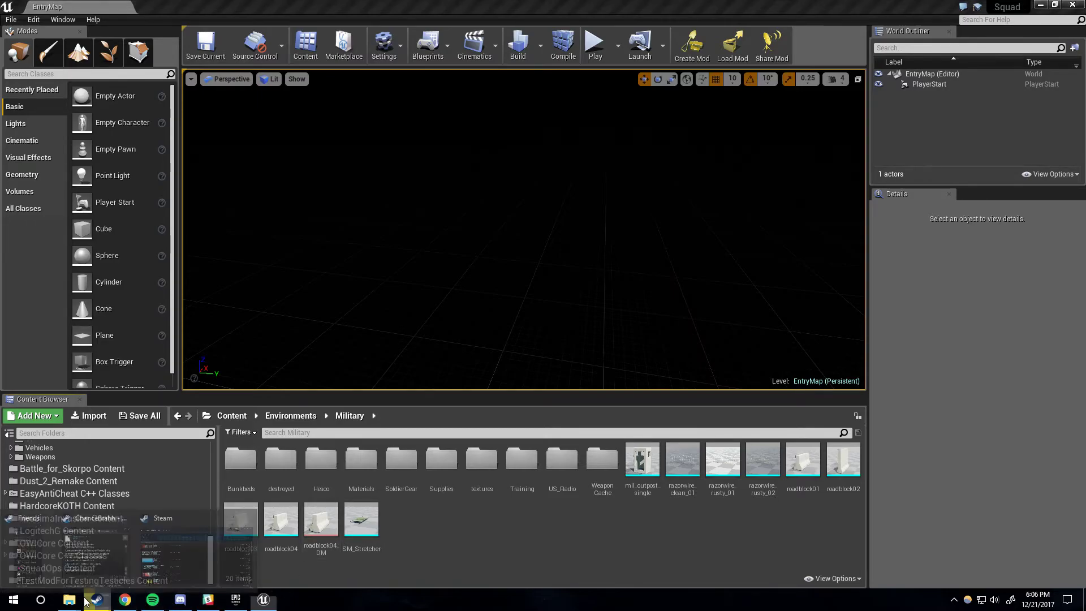
click(261, 545)
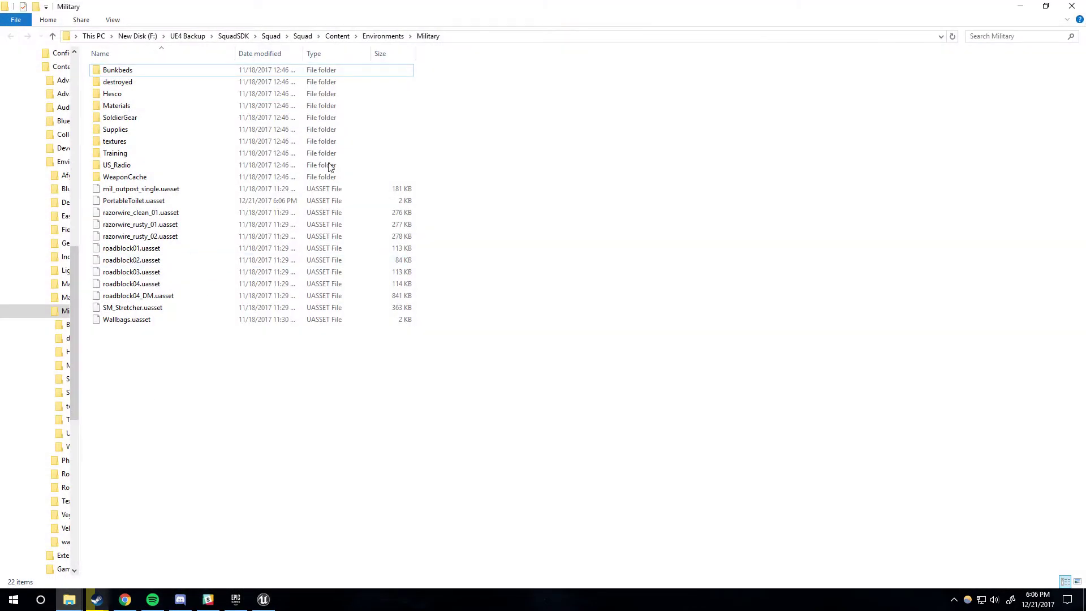
click(954, 37)
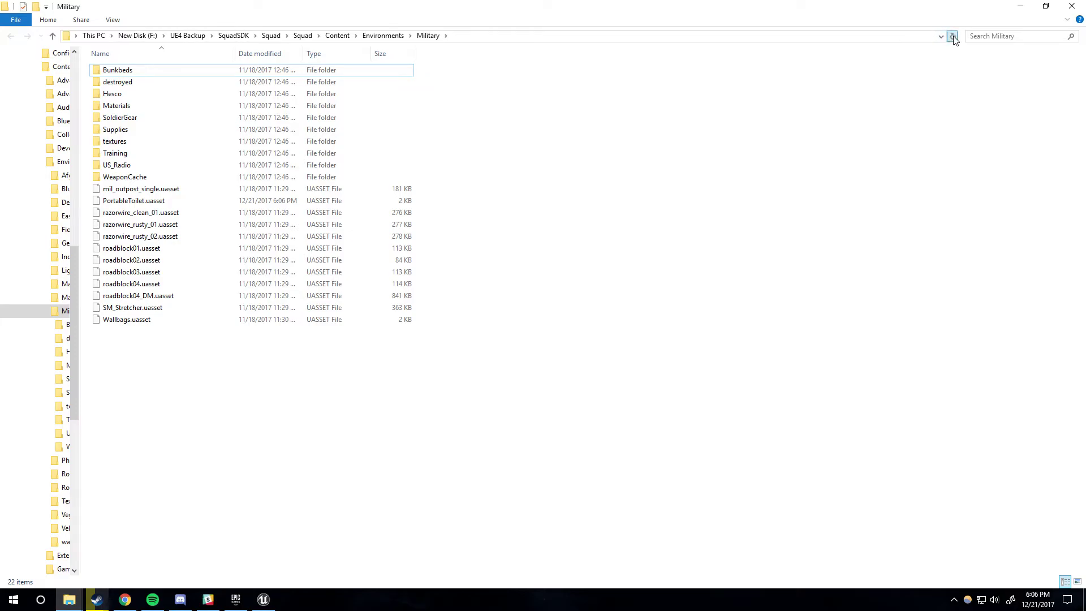
click(317, 201)
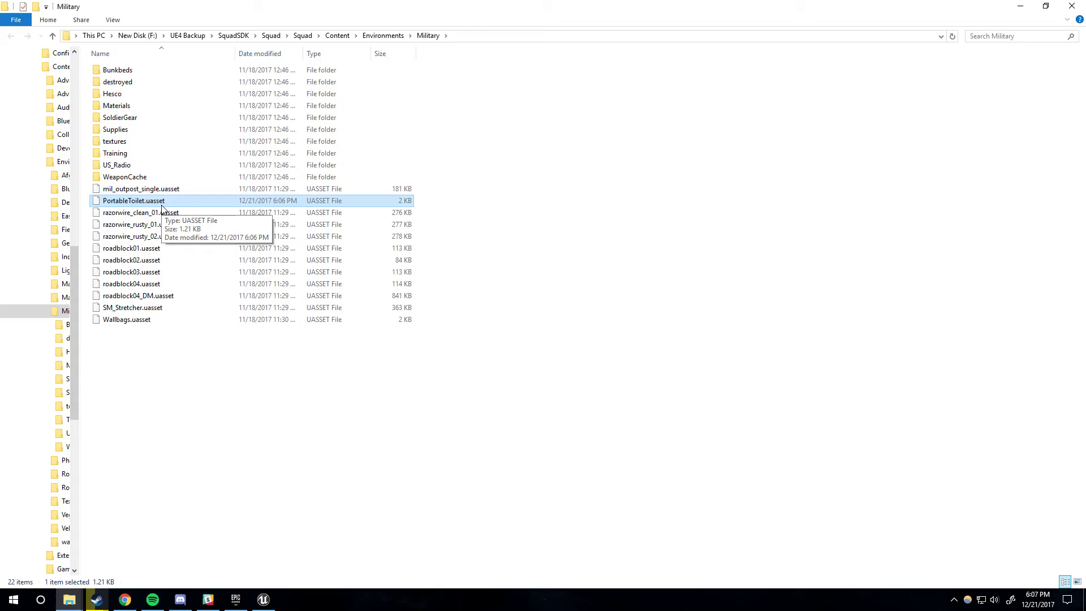
click(264, 600)
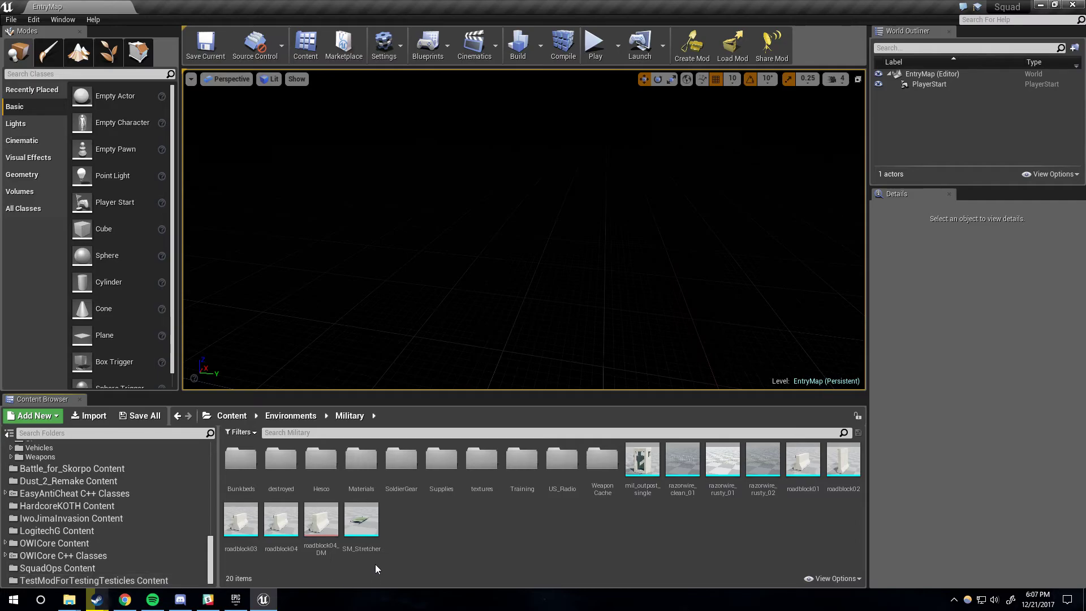
From the Environments folder, run Fix Up Redirectors in Folder on the Military folder.
click(294, 417)
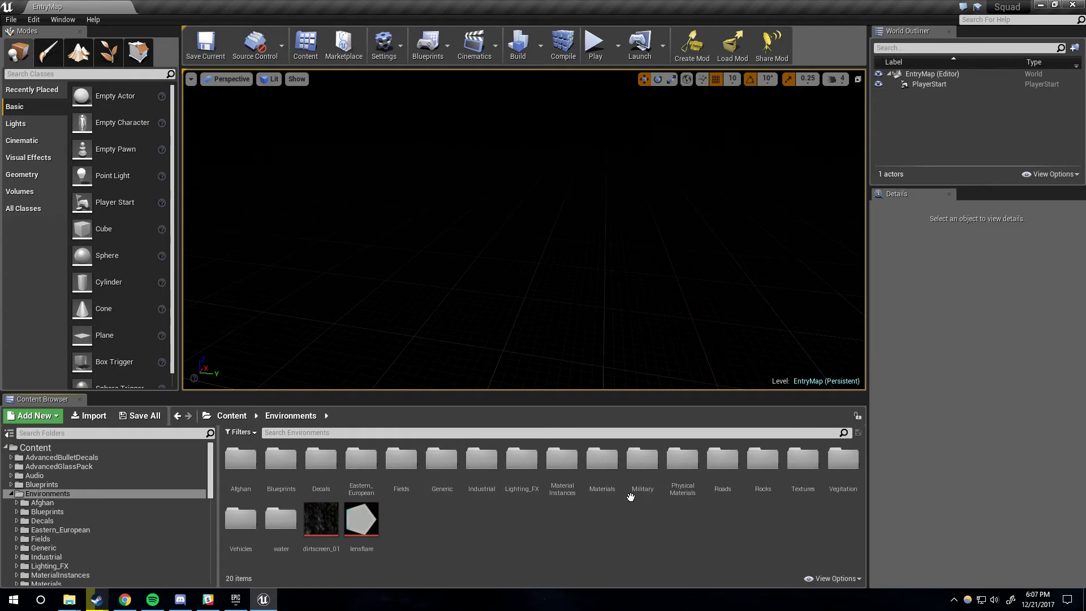
click(643, 458)
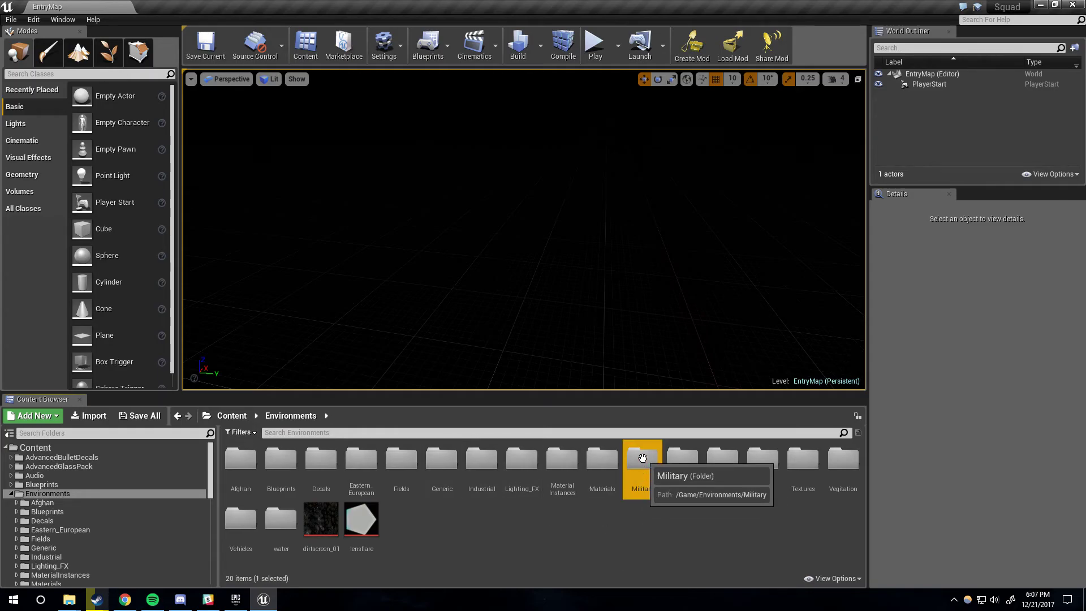
right_click(641, 463)
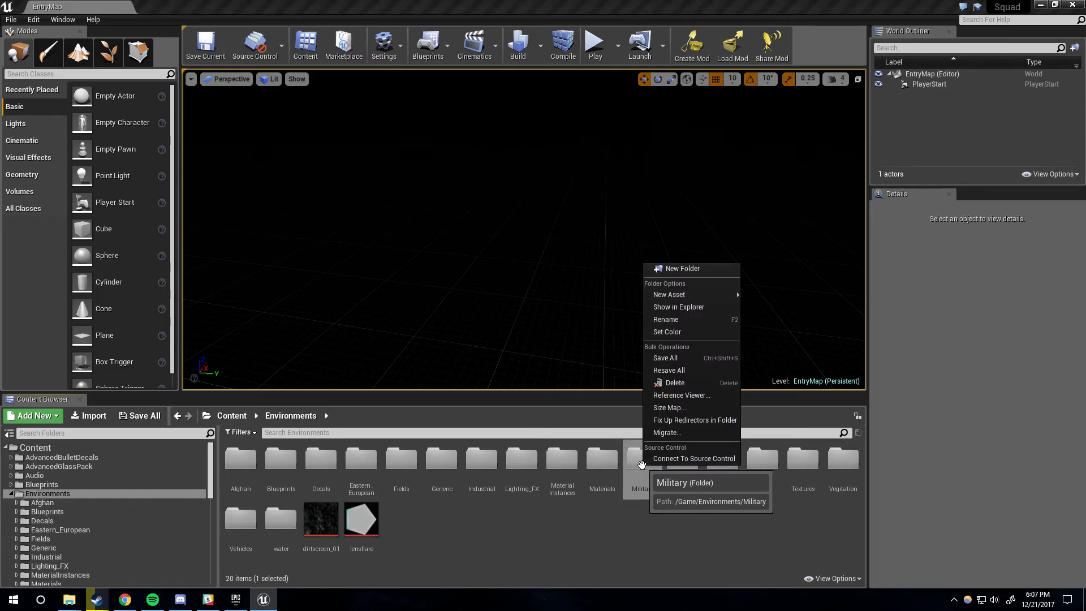
click(681, 420)
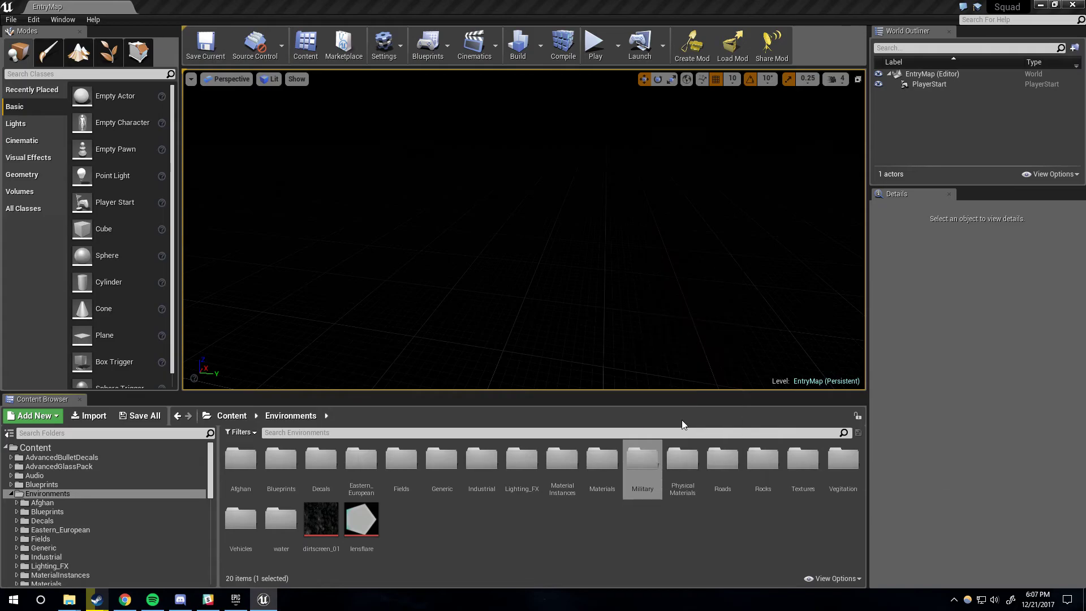